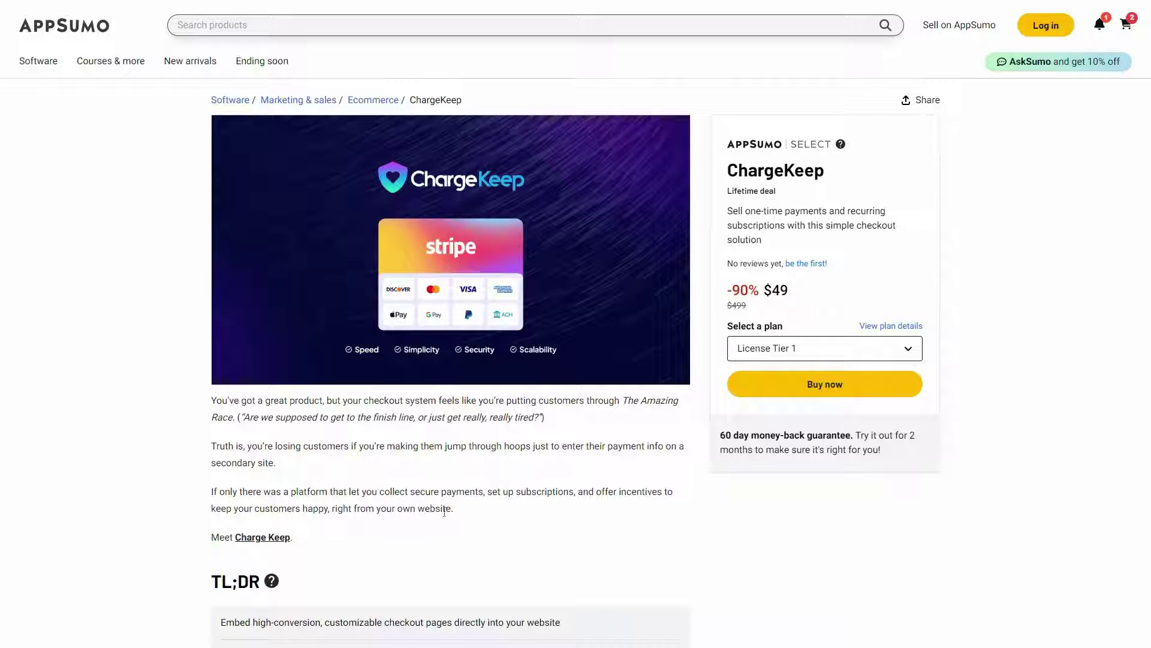
Review AppSumo's three ChargeKeep license tiers, up to Tier 3 at $399 with unlimited subscribers.
scroll(300, 60, down, 2)
click(323, 21)
scroll(298, 294, down, 1)
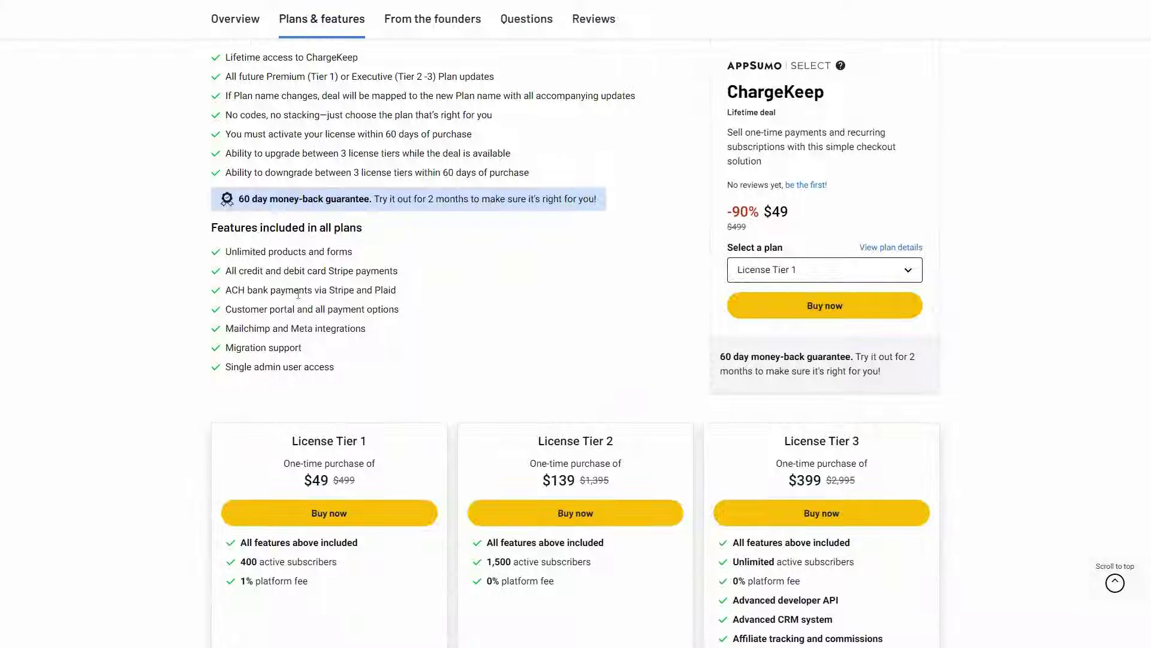
scroll(478, 524, down, 1)
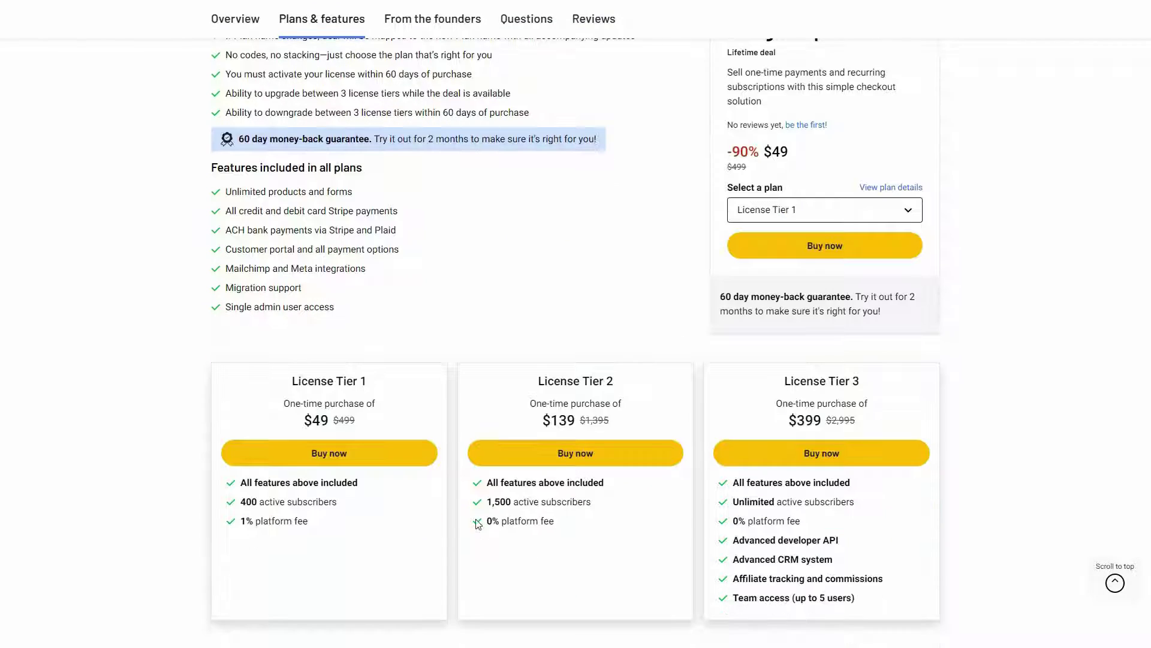
scroll(432, 507, down, 1)
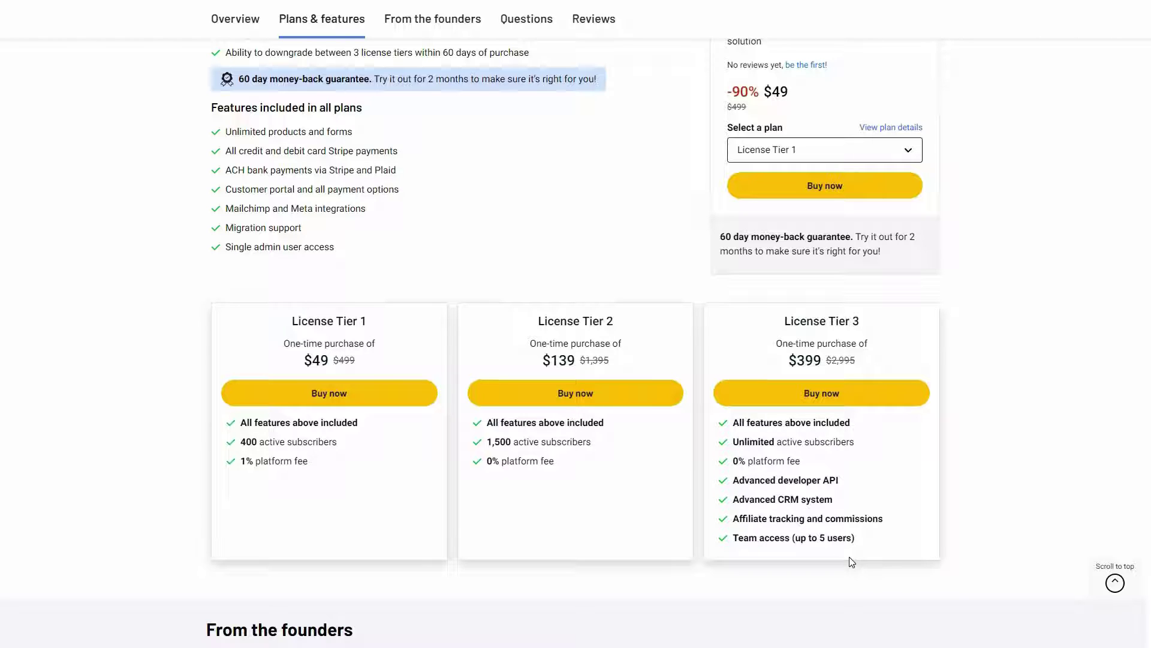
scroll(992, 293, up, 2)
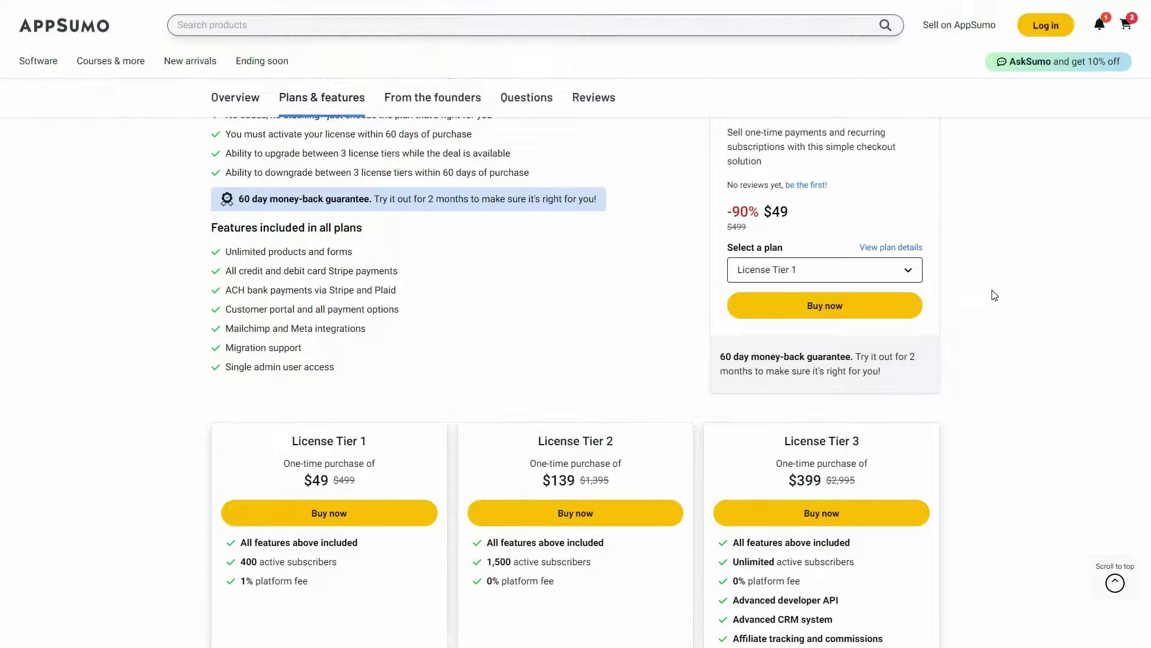
scroll(994, 295, up, 3)
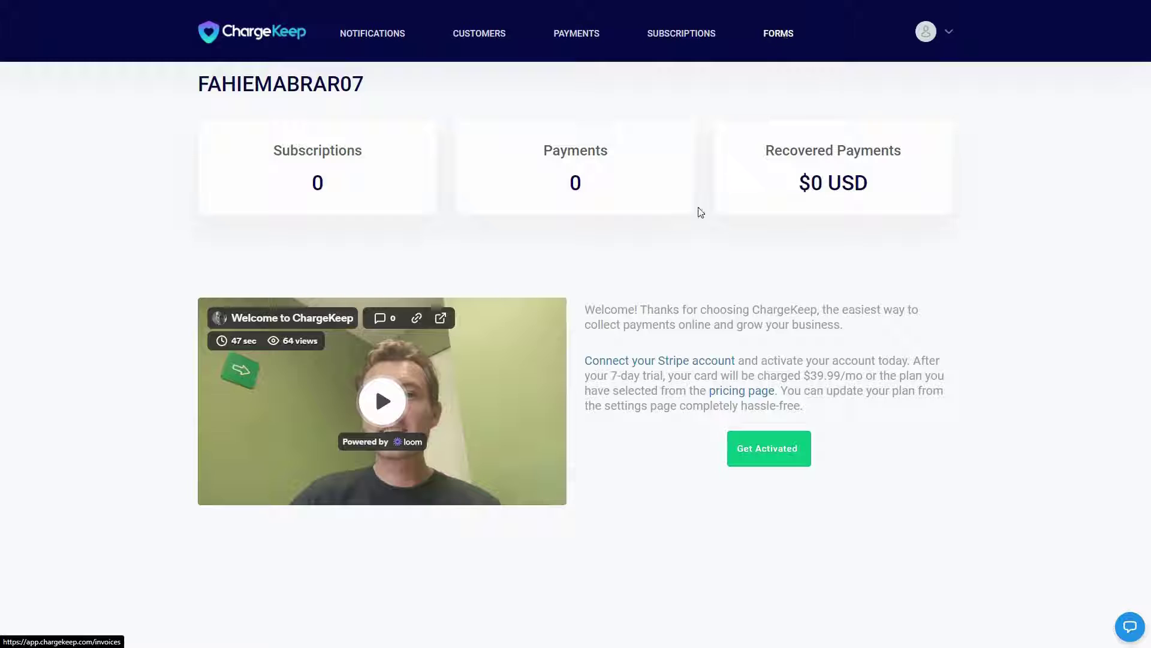
Create a payment form named 'video editing course' with the welcome paragraph as its description.
click(911, 141)
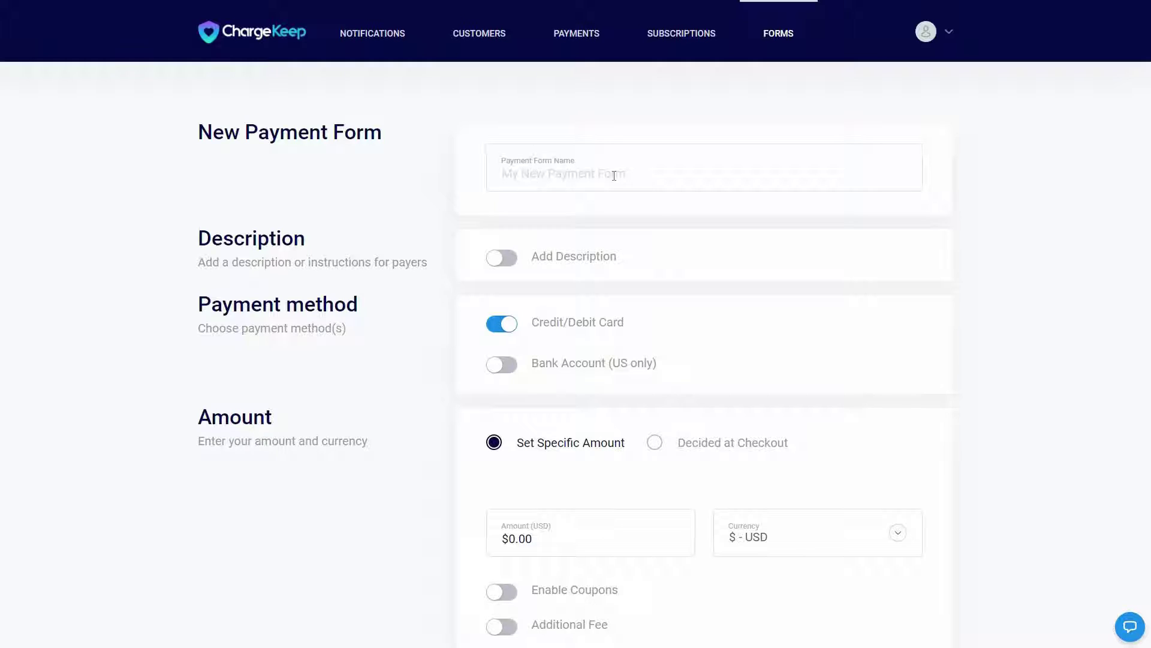
text(video editing course)
key(space)
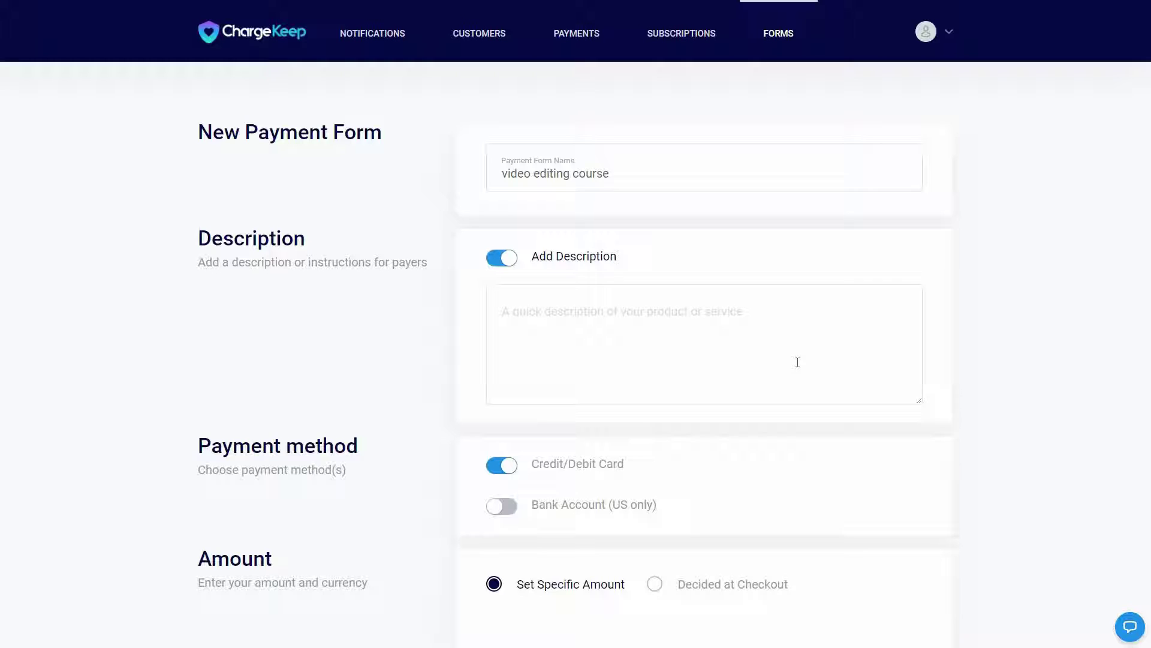
text(Welcome to our video editing course payment process! Simply select your desired course, provide accurate billing information, review your order, confirm payment, and you'll receive instant access to begin your learning journey. If you encounter any issues, our support team is here to assist you. Enjoy your course and happy editing!)
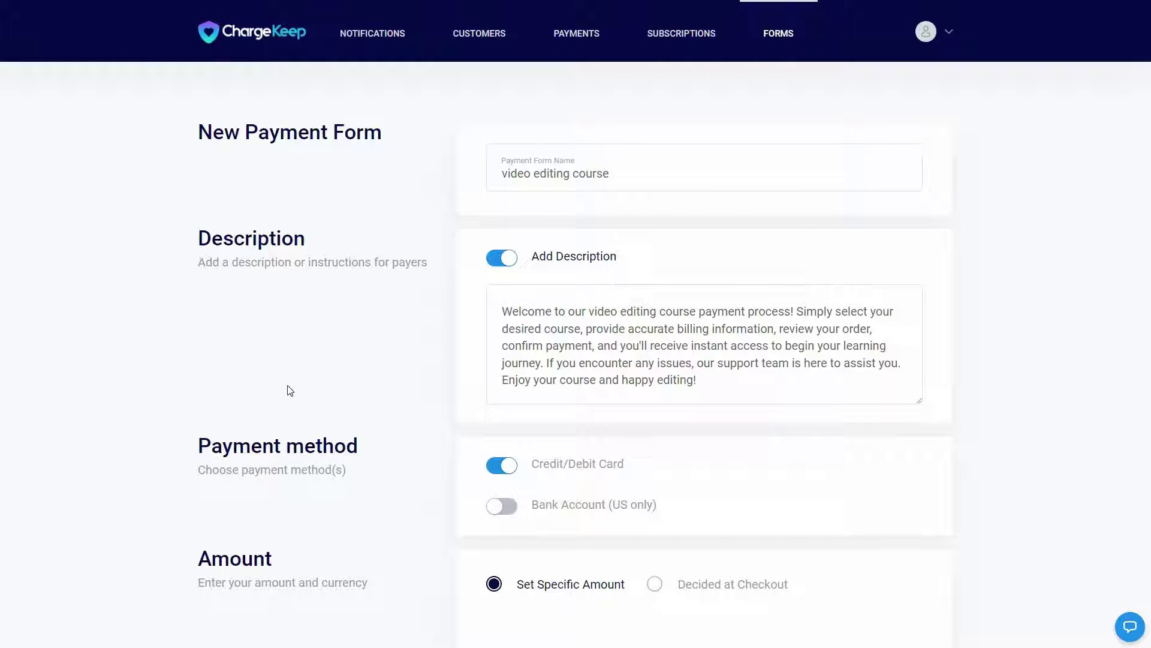
scroll(390, 384, down, 2)
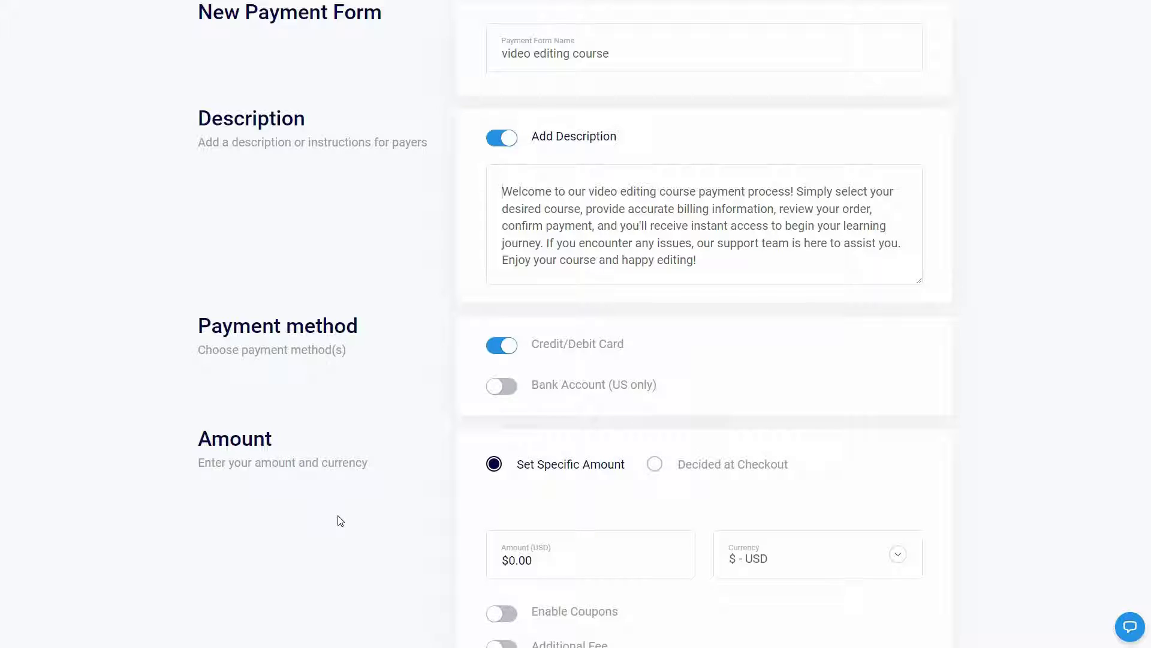
scroll(514, 376, down, 2)
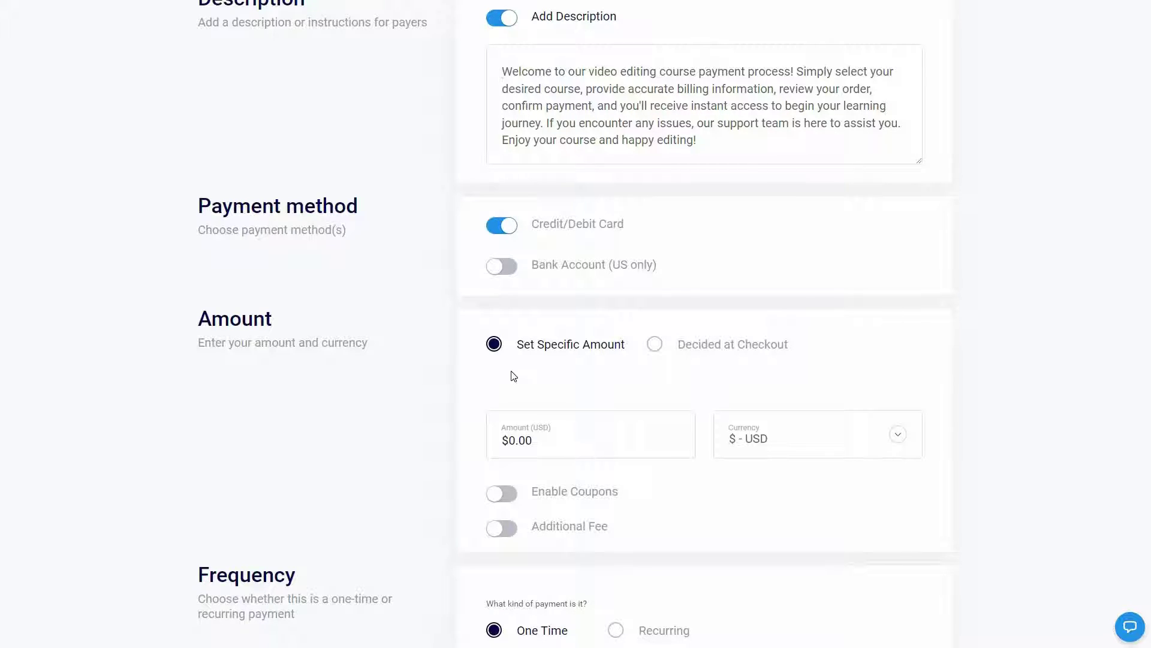
Enter 100 as the form amount and check the currency list, keeping USD.
click(534, 442)
text(100)
click(898, 437)
key(Down)
key(Down)
key(Down)
key(Down)
key(Down)
key(Down)
key(Down)
key(Down)
key(Down)
key(Escape)
Try the Decided at Checkout amount option, then return to a set $100 amount.
click(655, 345)
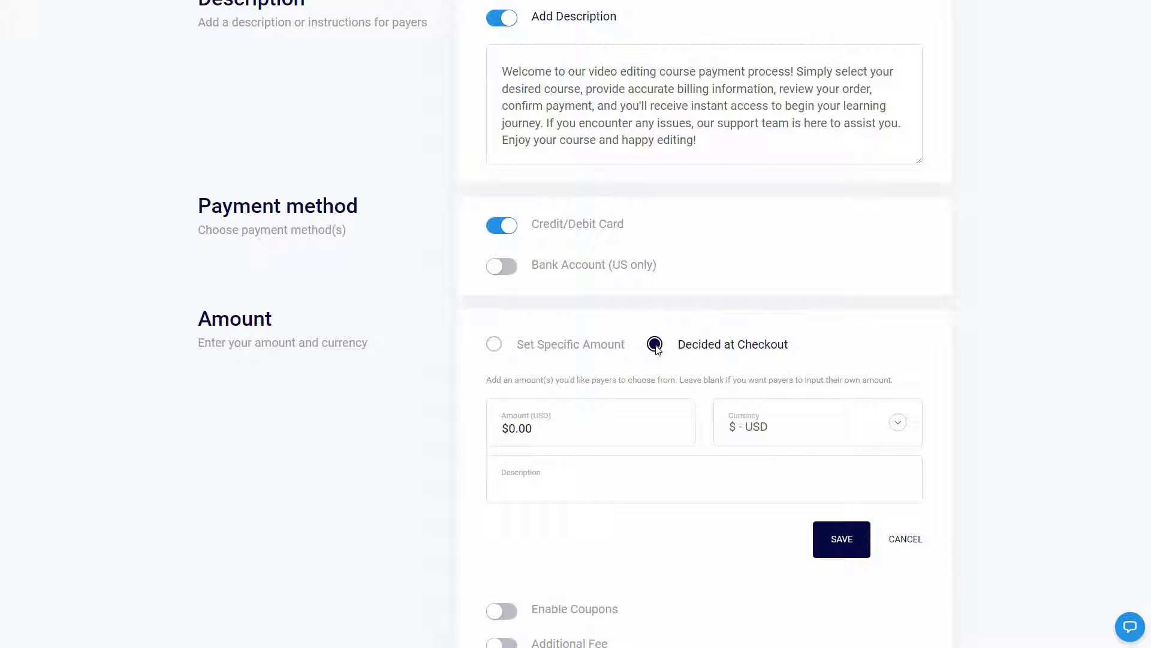
click(543, 434)
click(496, 347)
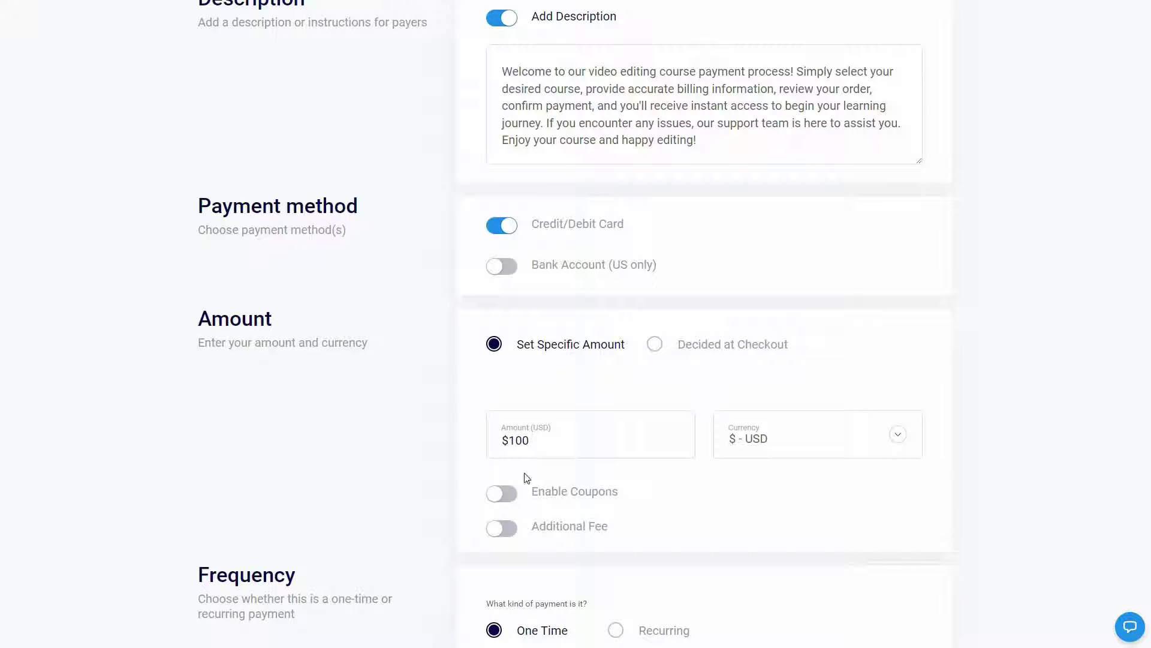
scroll(522, 468, down, 1)
Try coupons and a fixed additional fee, then turn the additional fee back off.
click(502, 436)
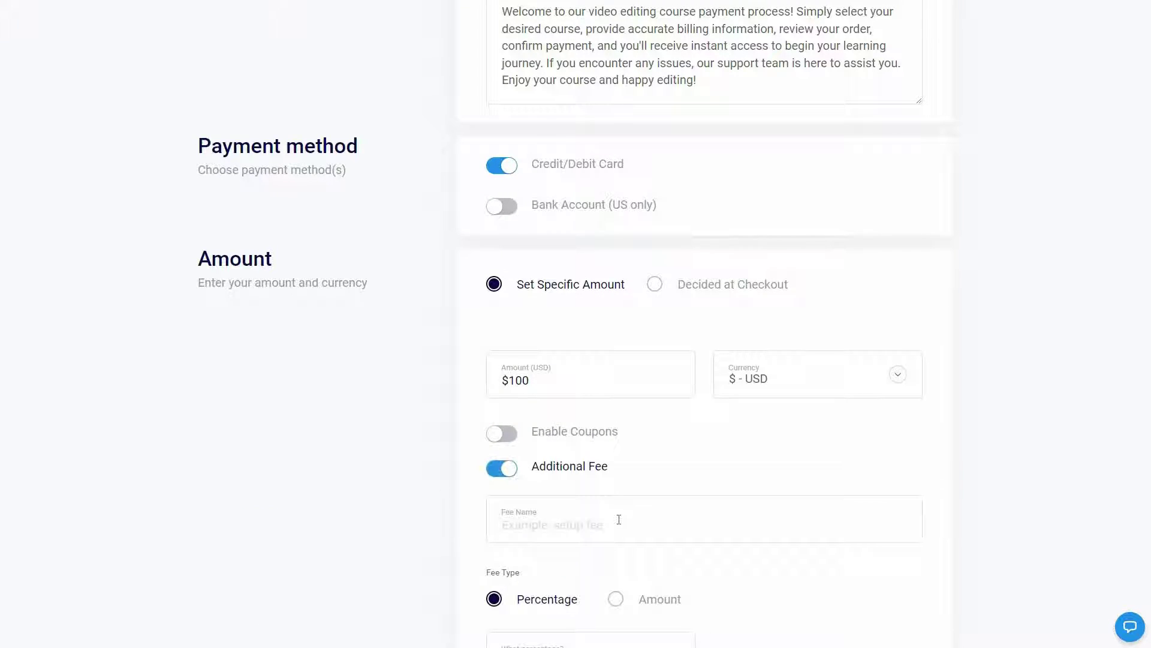
scroll(600, 509, down, 2)
click(549, 410)
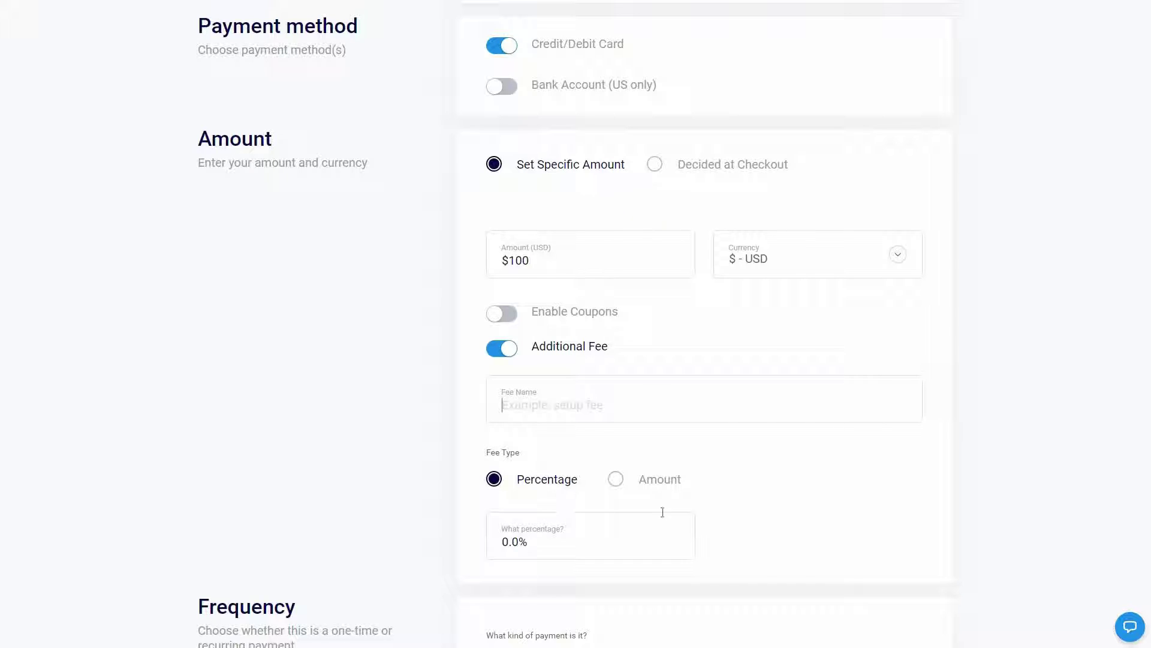
click(616, 478)
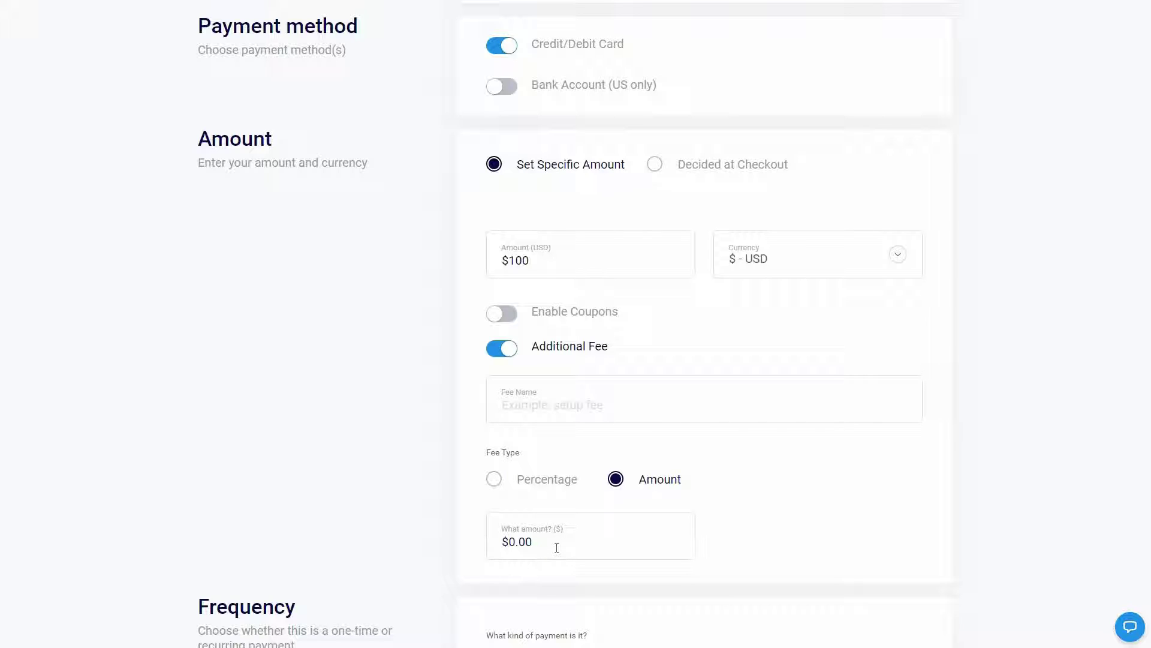
click(557, 547)
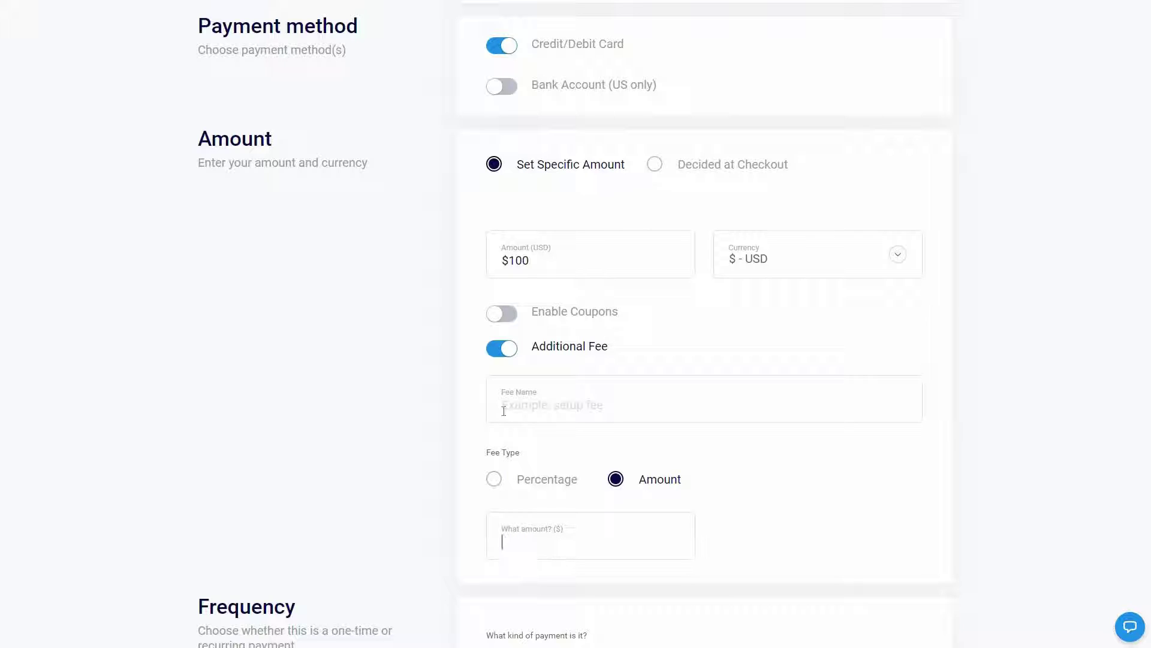
click(501, 355)
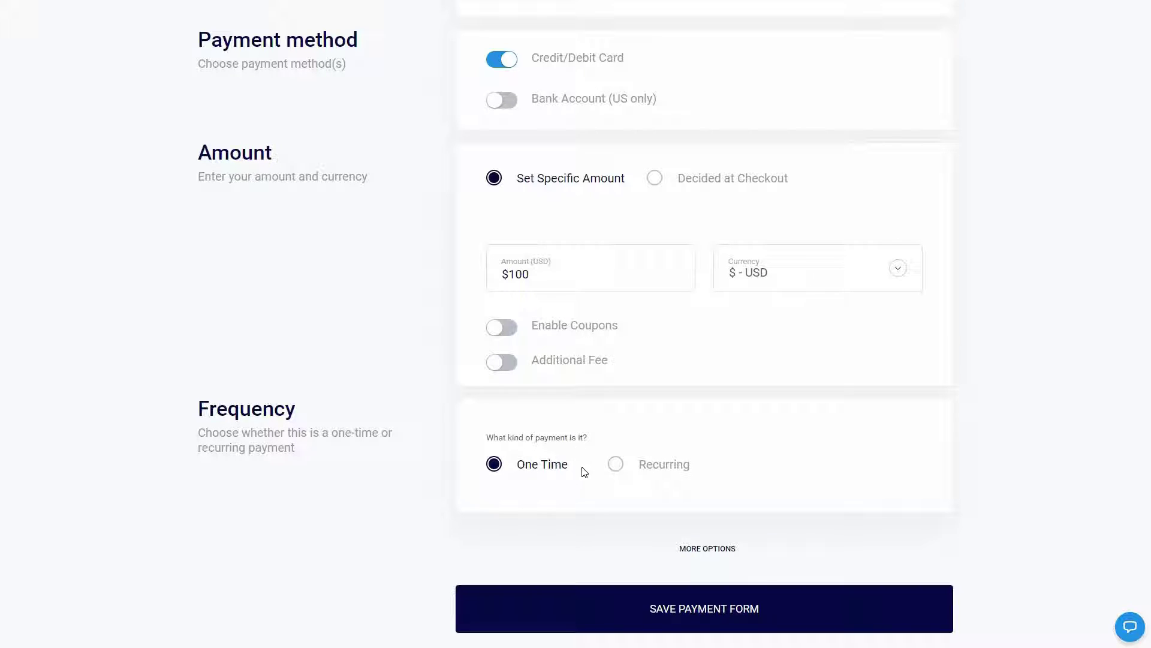
click(617, 468)
scroll(625, 474, down, 1)
click(670, 460)
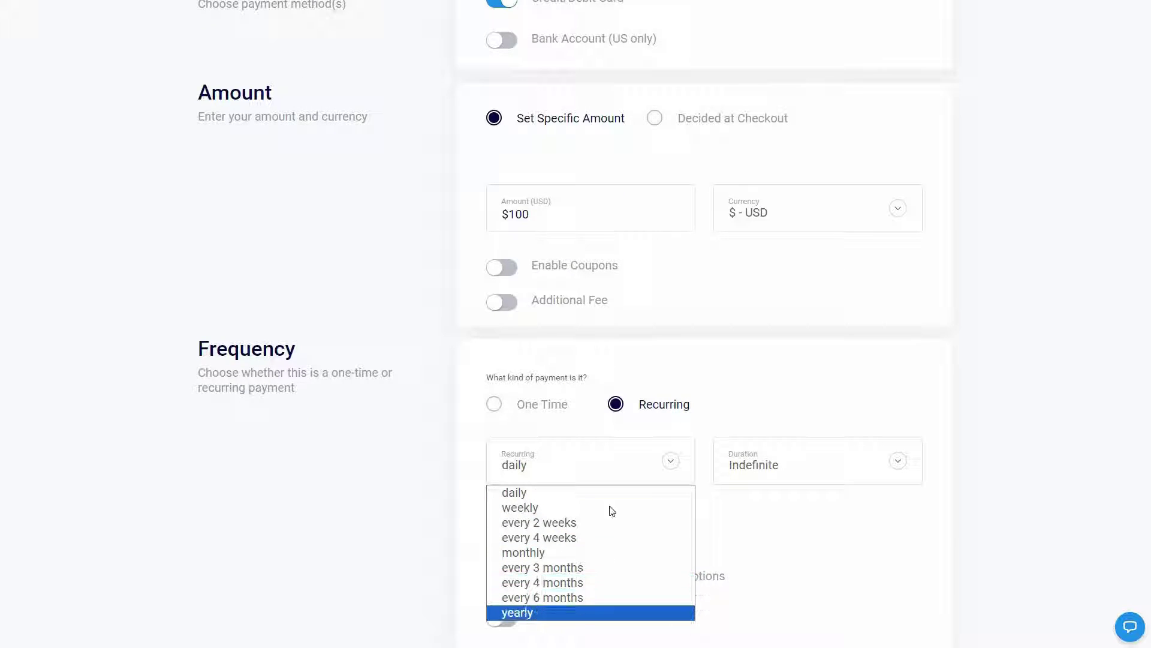
click(813, 500)
click(897, 460)
click(672, 519)
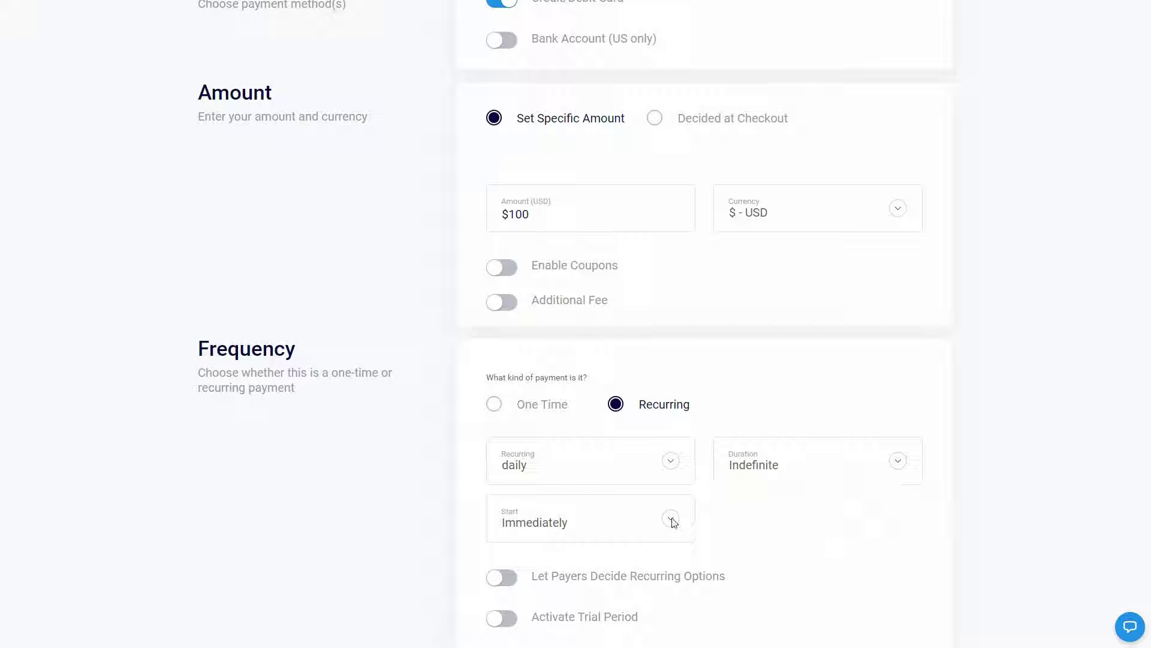
click(672, 520)
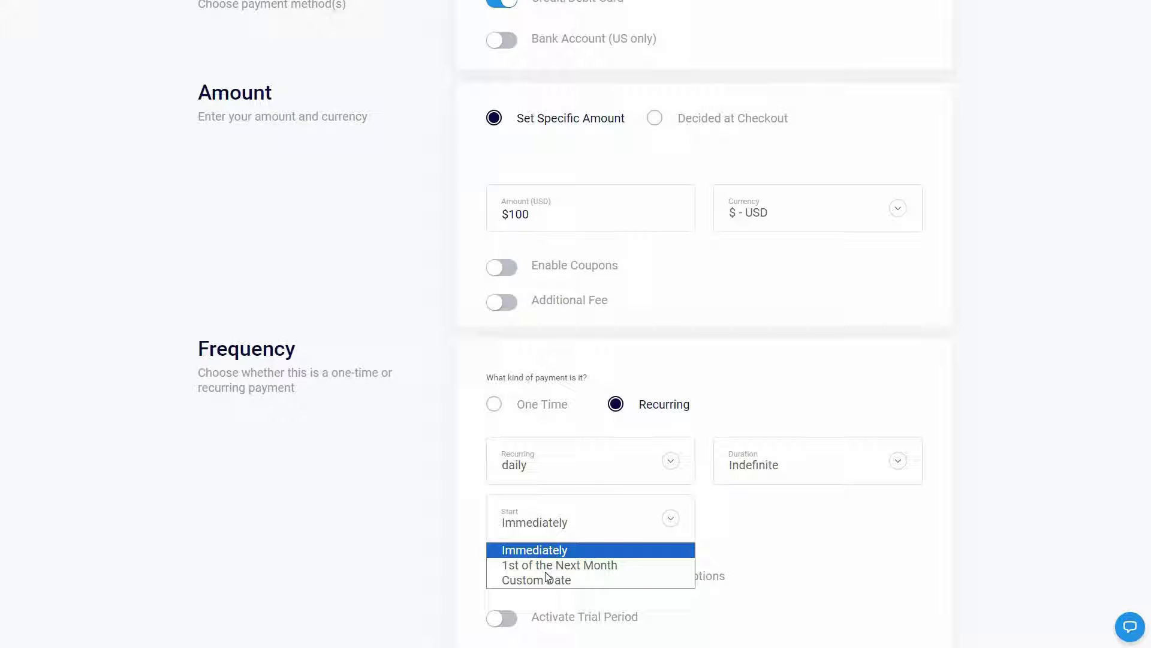
click(565, 582)
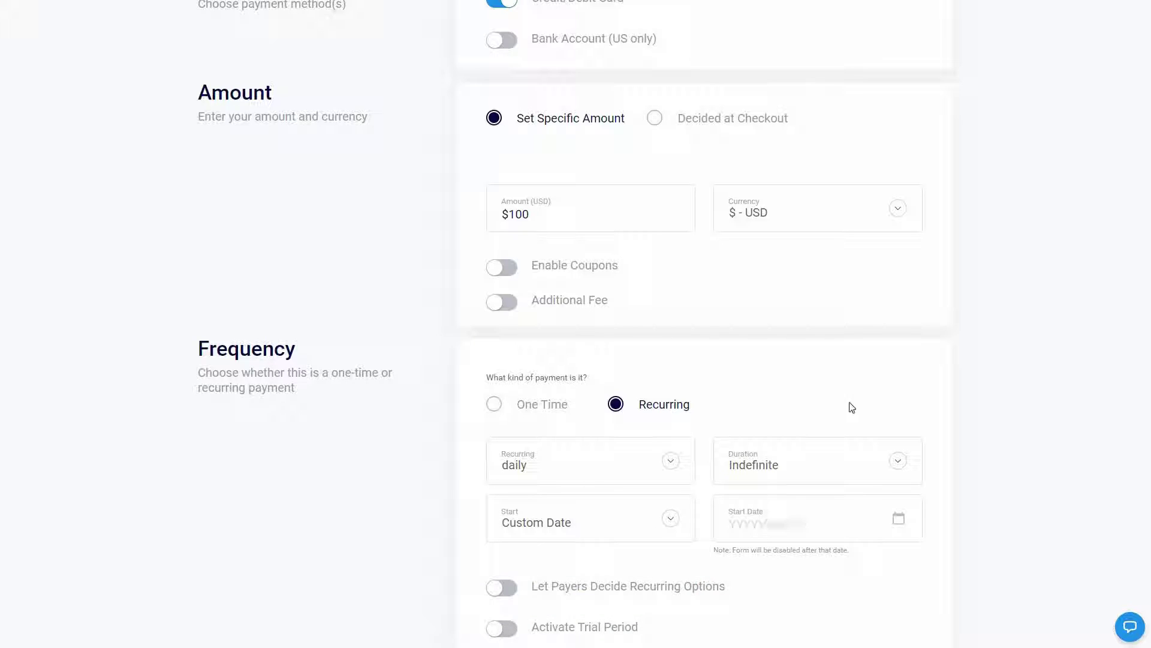
click(809, 503)
scroll(543, 503, down, 2)
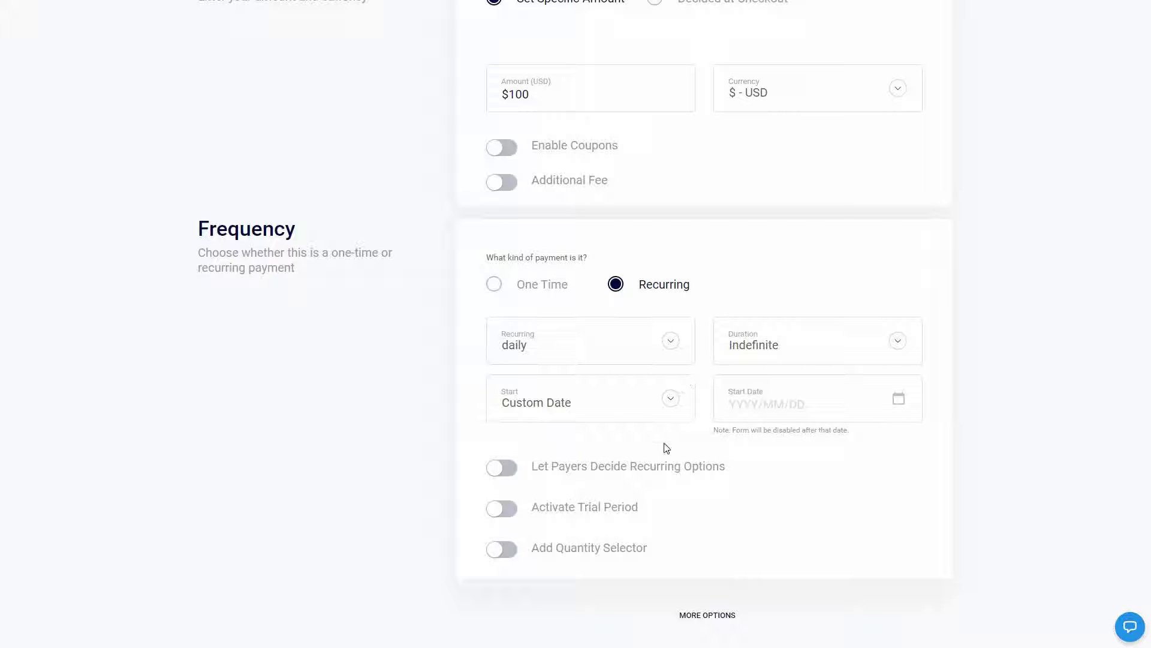
click(509, 516)
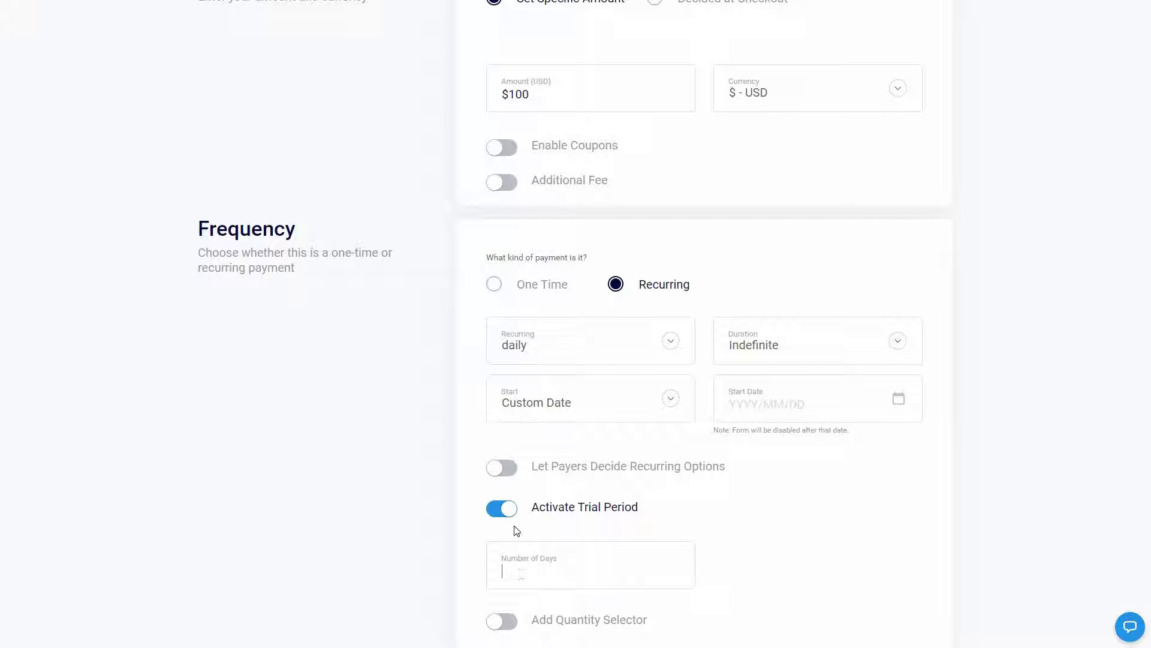
click(507, 509)
scroll(512, 498, down, 1)
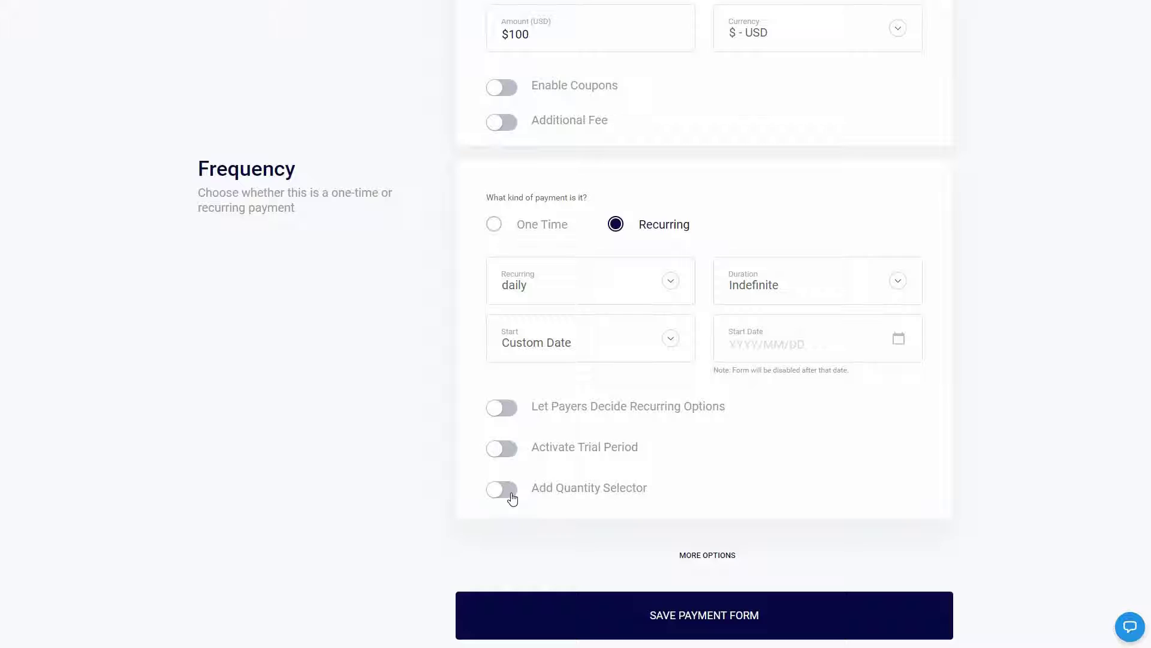
click(510, 494)
scroll(601, 260, up, 1)
click(494, 283)
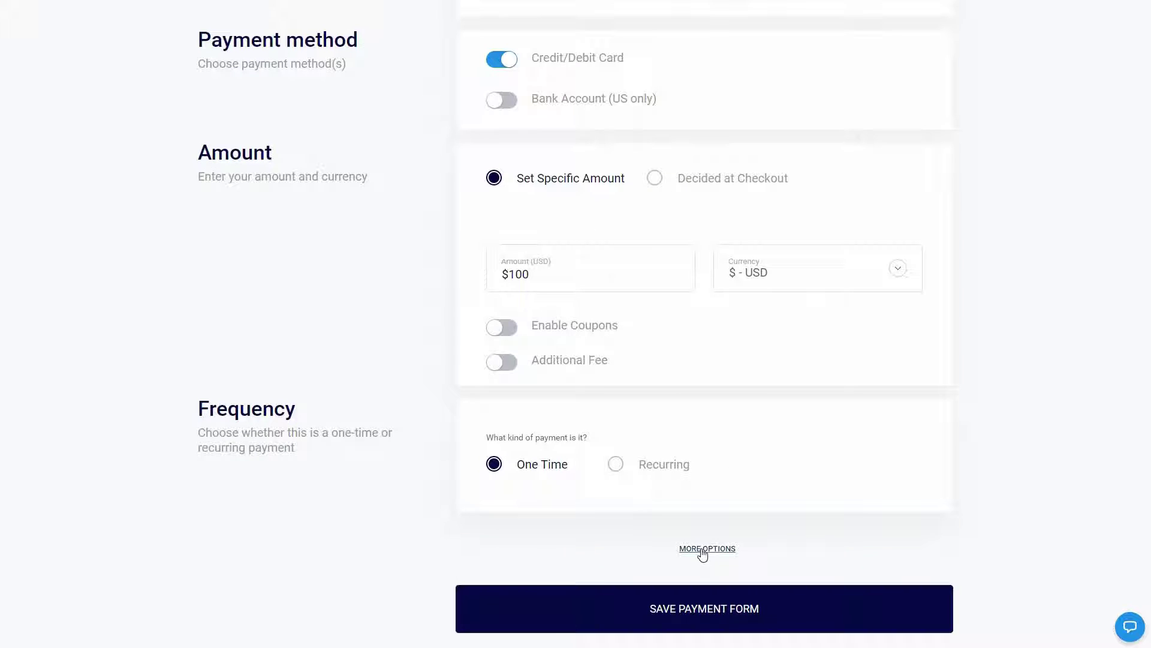
click(703, 551)
scroll(635, 421, down, 3)
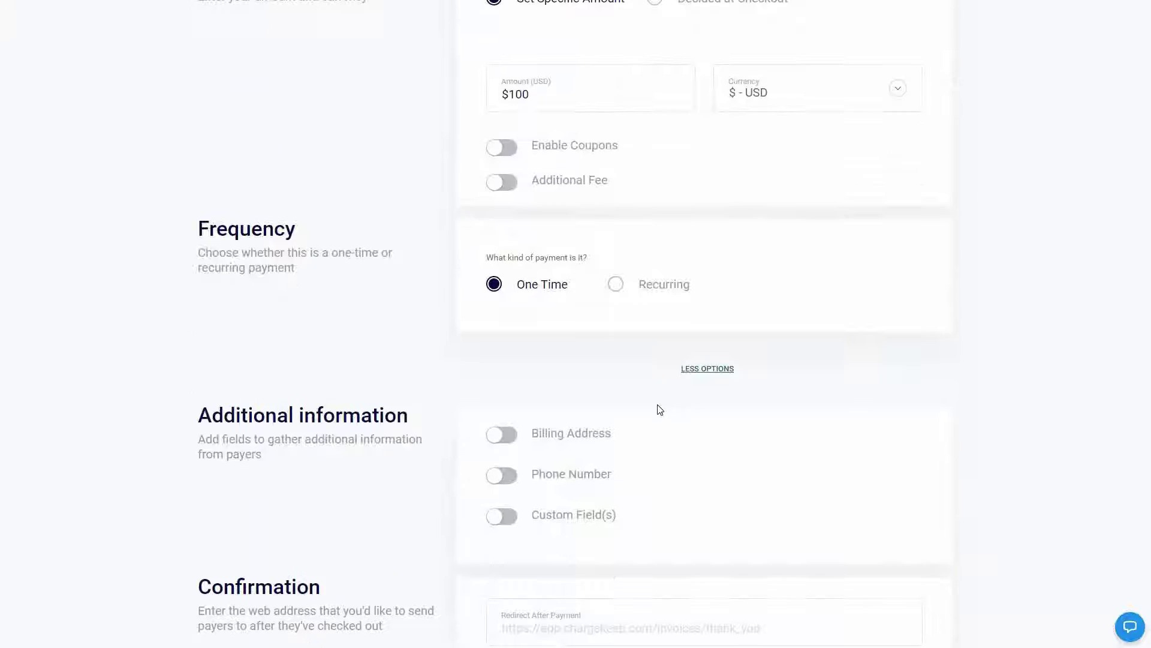
scroll(667, 405, down, 1)
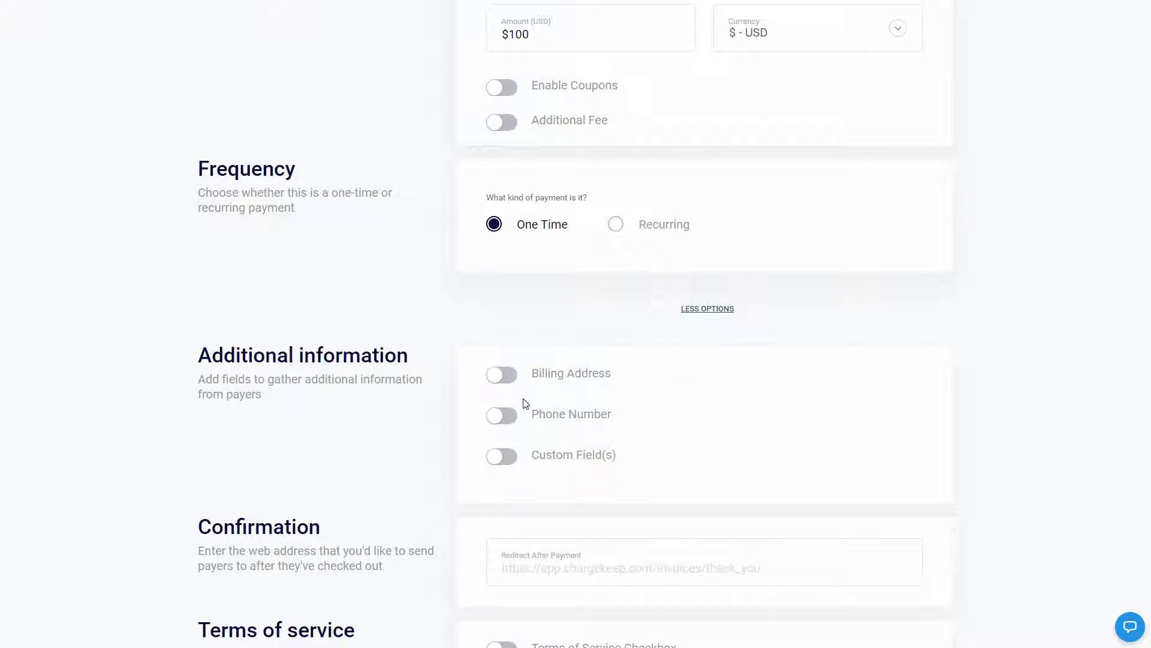
click(502, 377)
click(503, 423)
click(508, 464)
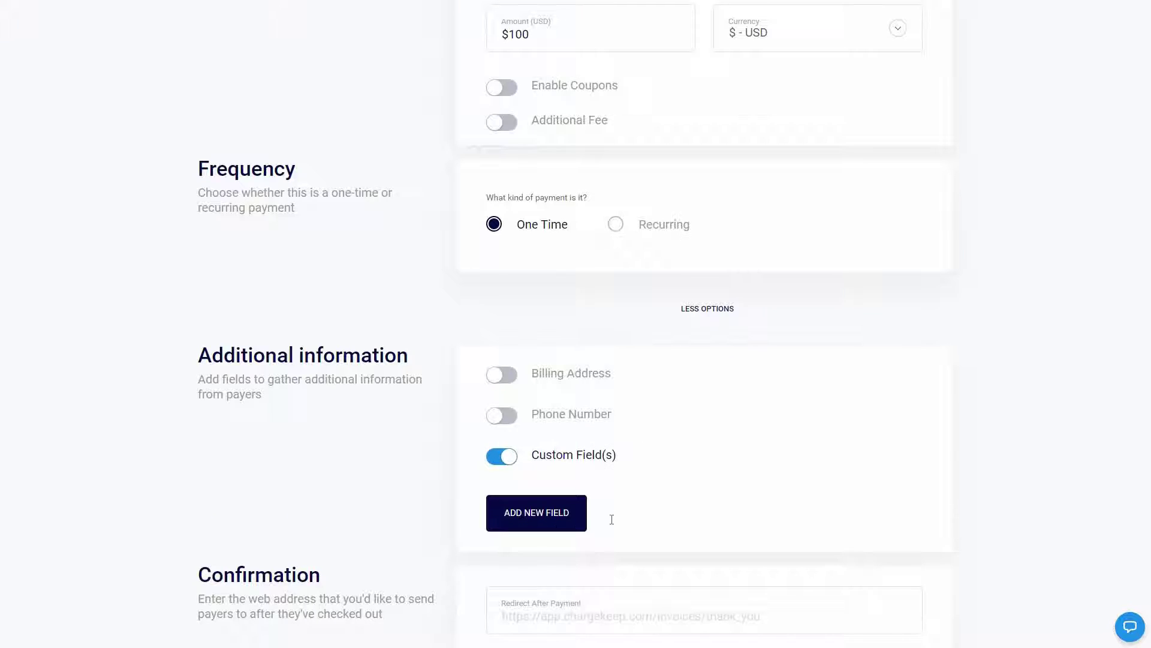
click(528, 511)
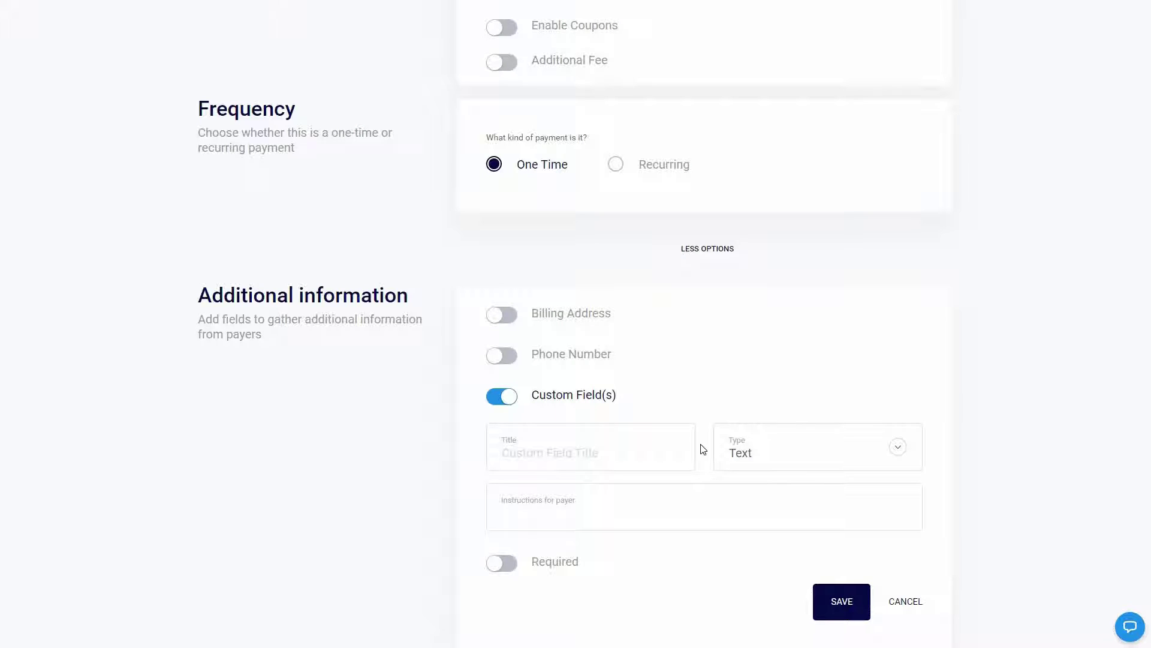
click(897, 450)
click(530, 517)
click(508, 573)
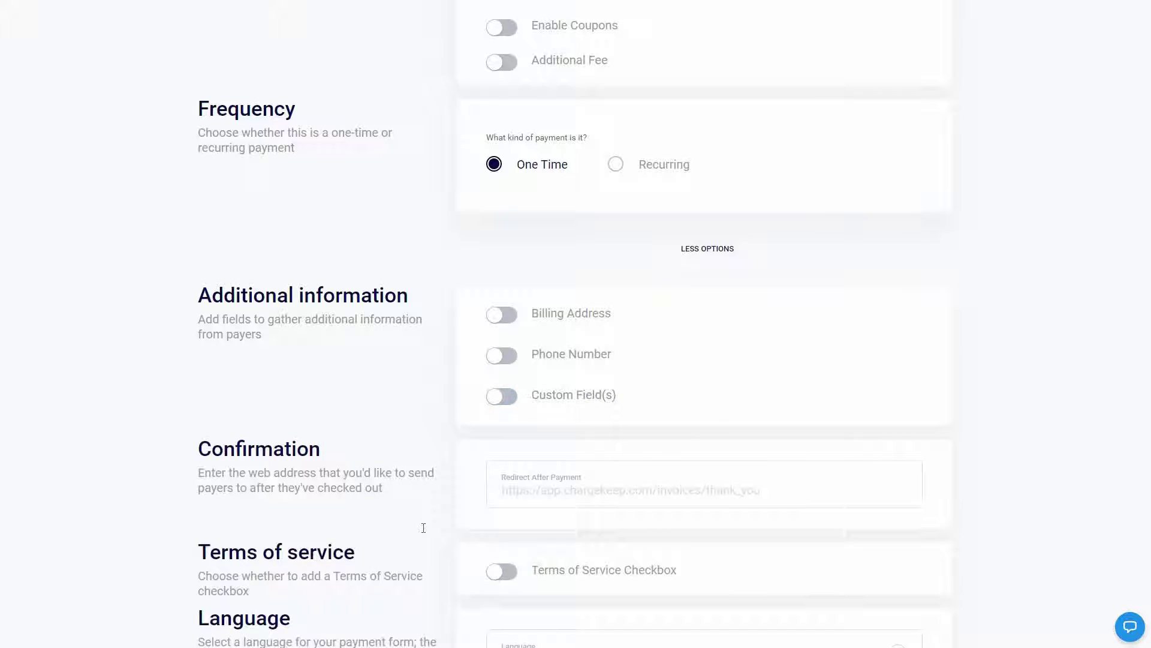
scroll(423, 525, down, 3)
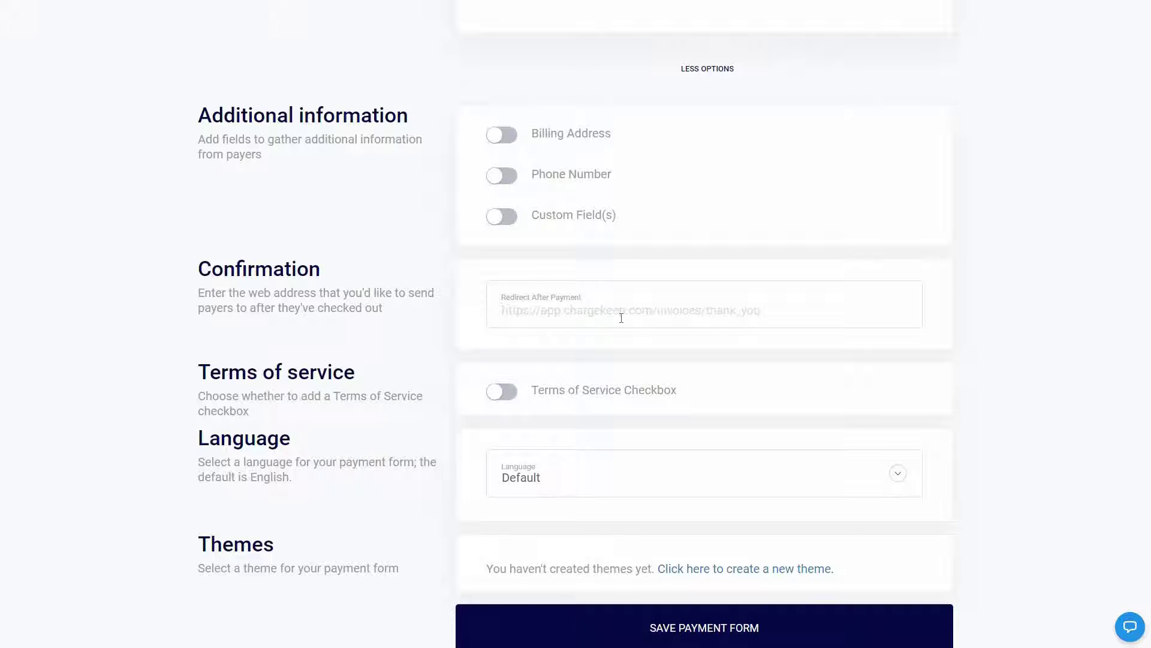
click(514, 401)
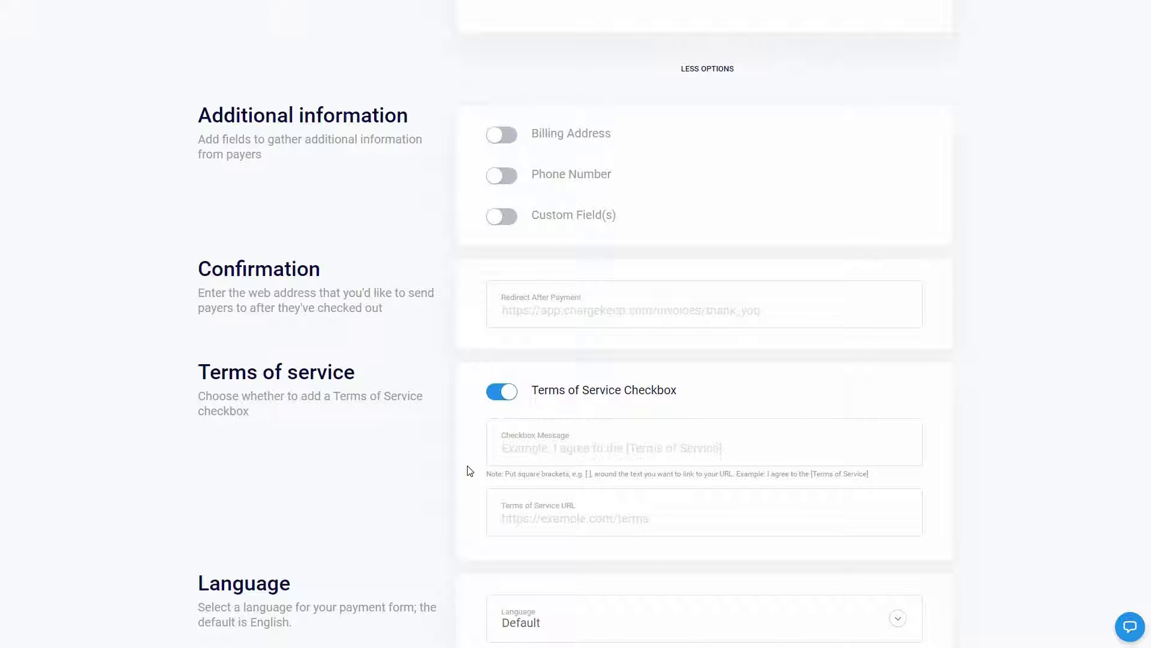
click(501, 391)
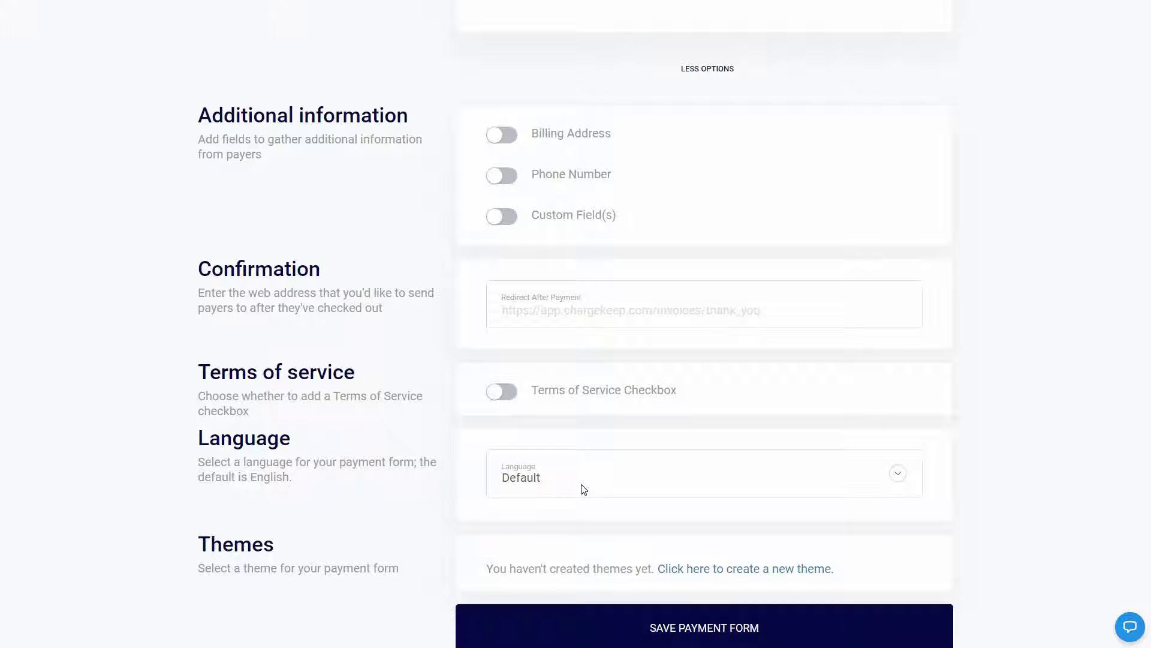
click(584, 490)
click(603, 470)
scroll(564, 573, down, 1)
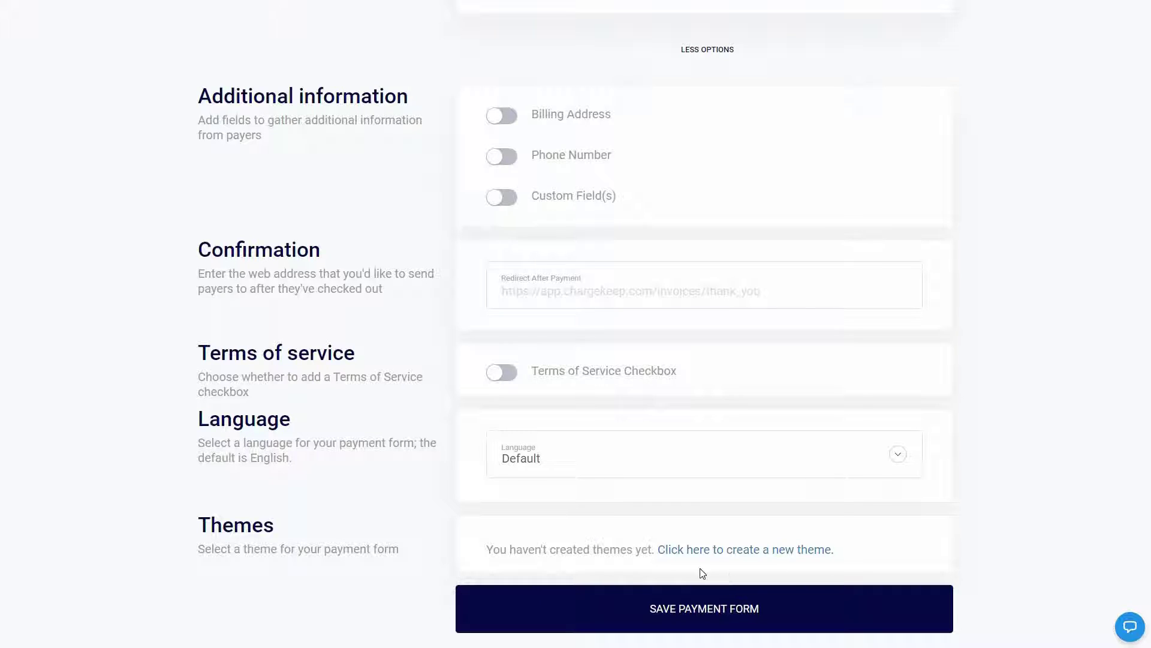
Save the video editing course form, review its link and embed sharing options, and return to Forms.
click(727, 612)
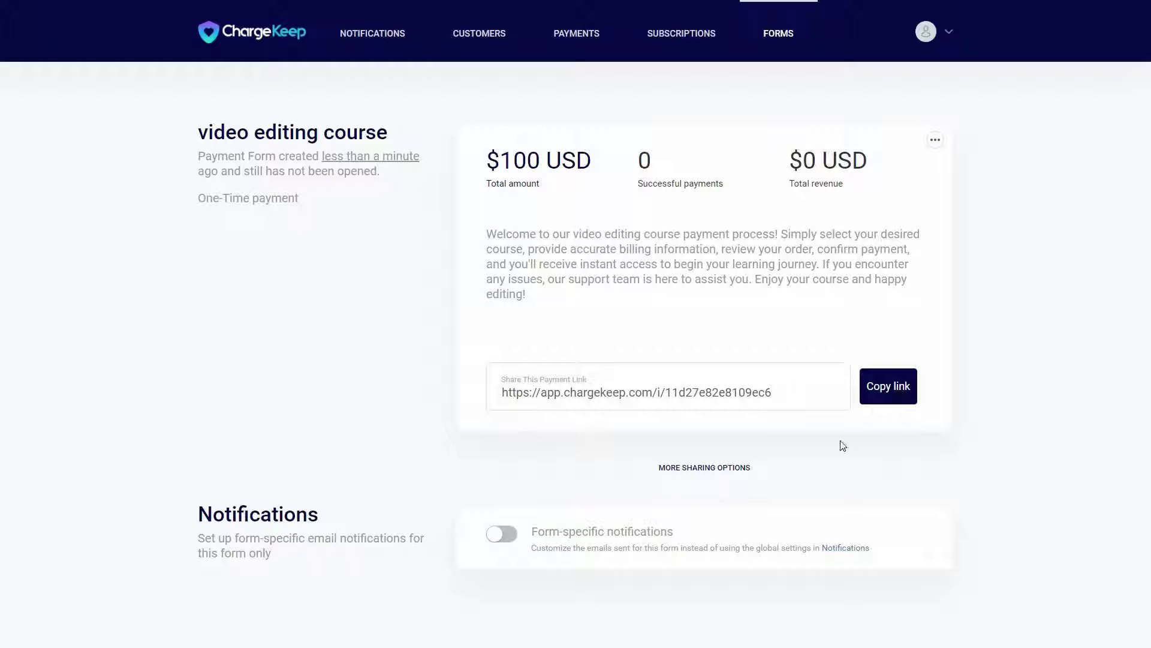
click(679, 474)
scroll(787, 483, down, 4)
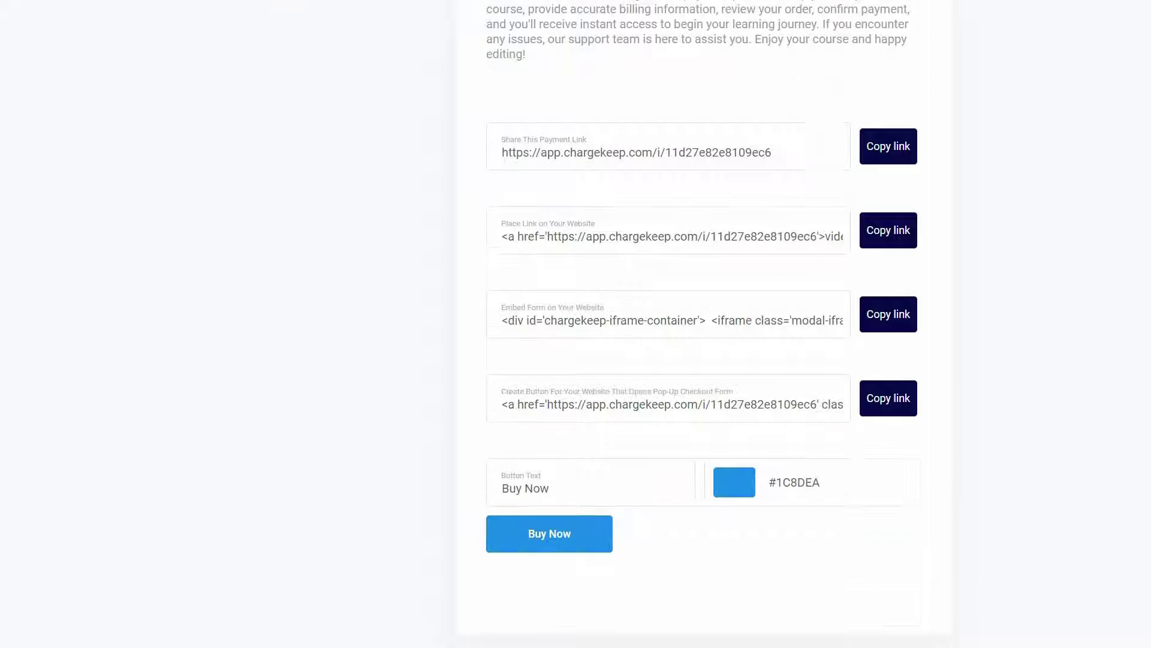
scroll(1010, 367, down, 2)
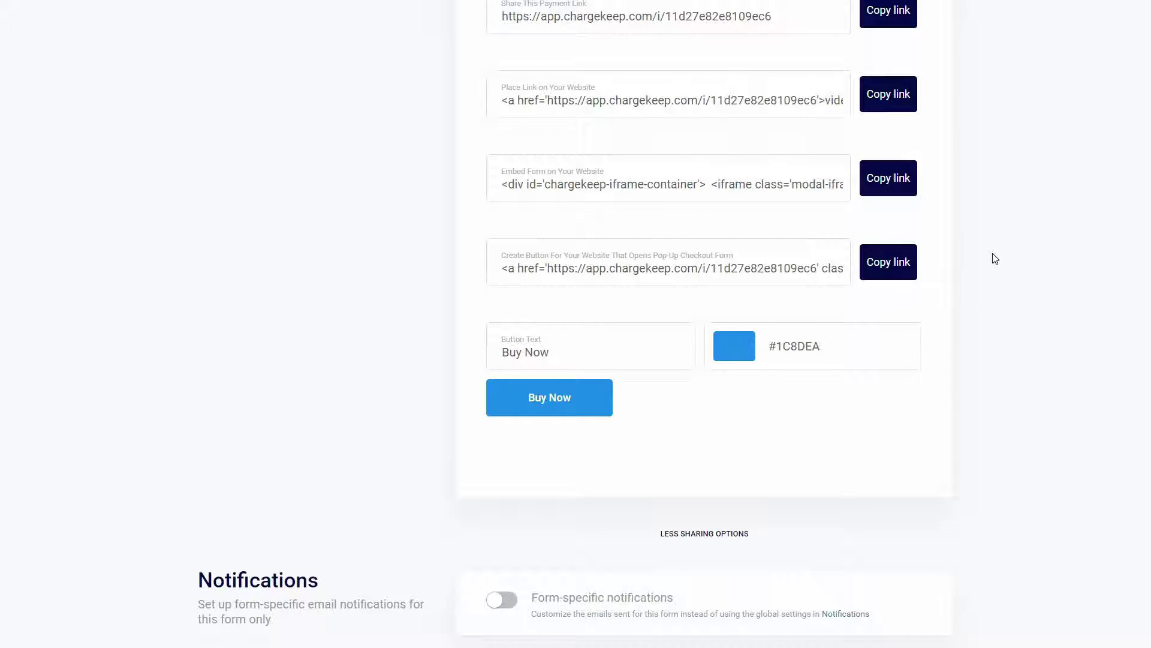
scroll(996, 258, up, 6)
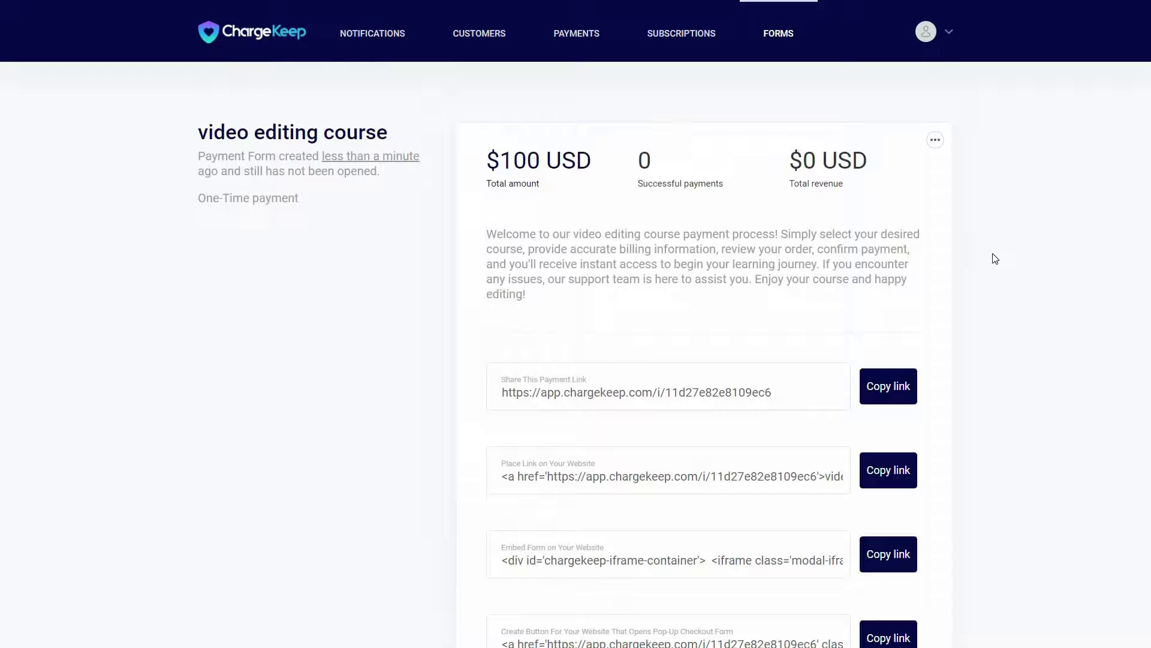
click(782, 42)
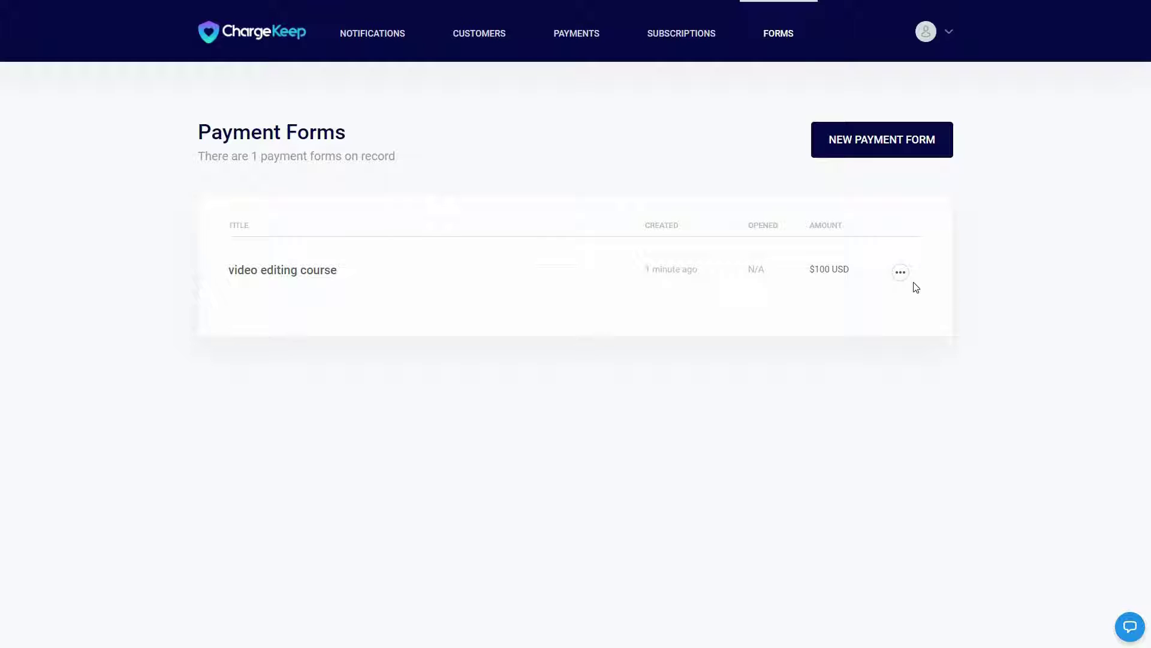
click(901, 273)
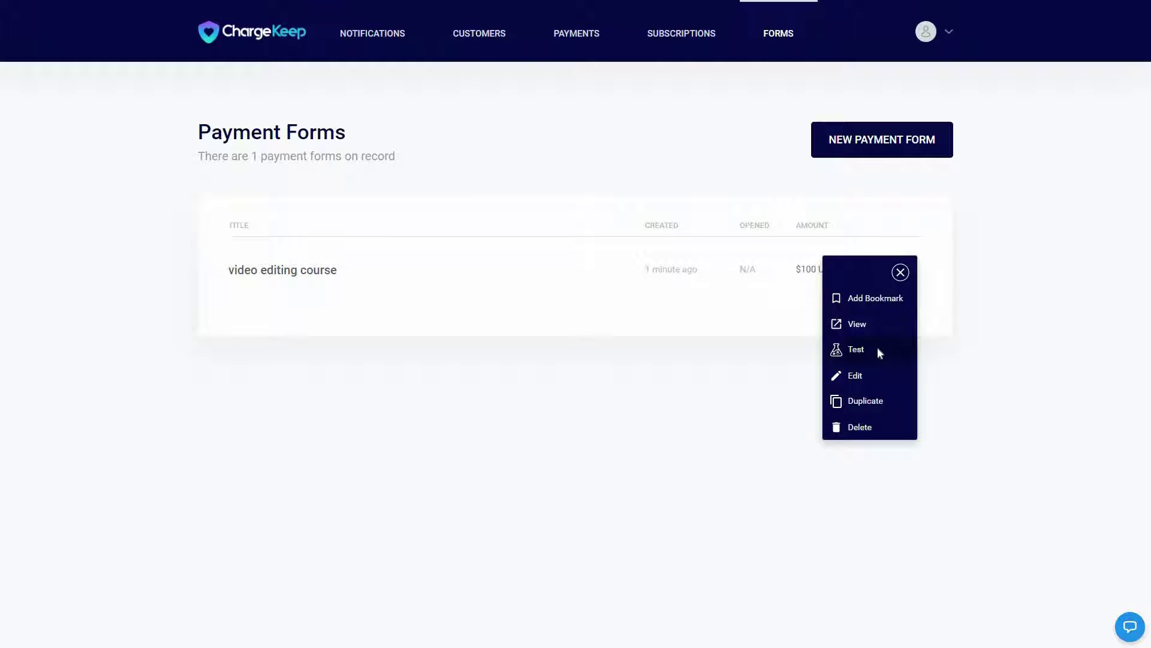
click(877, 349)
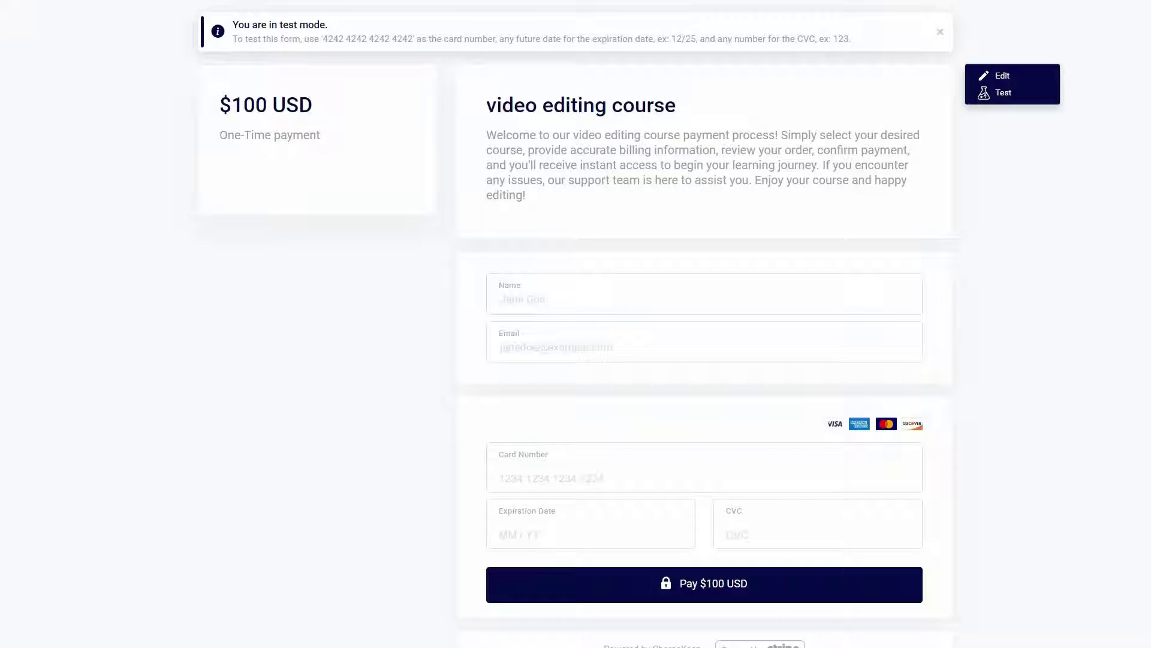
scroll(968, 423, down, 1)
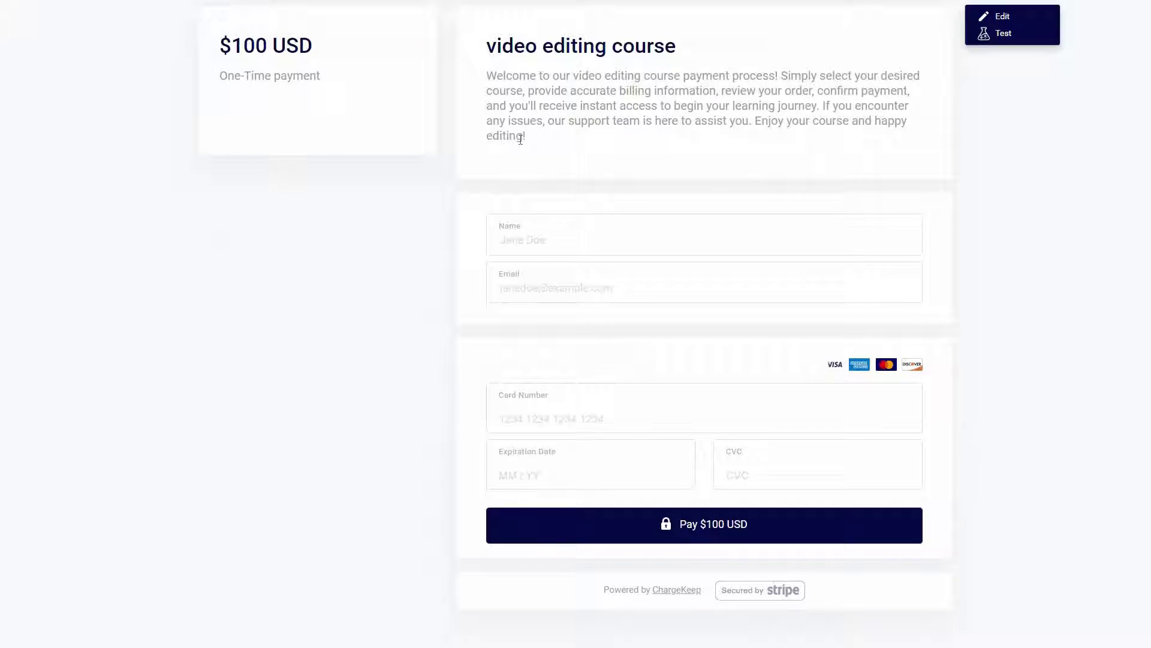
scroll(529, 154, up, 1)
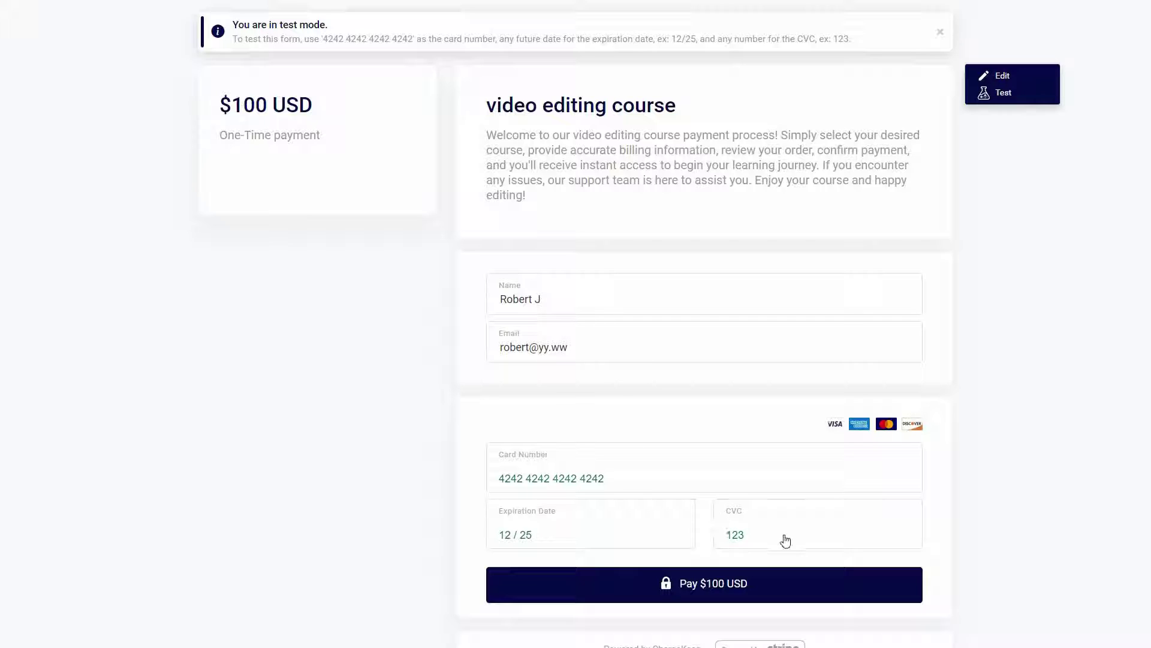
scroll(714, 569, down, 1)
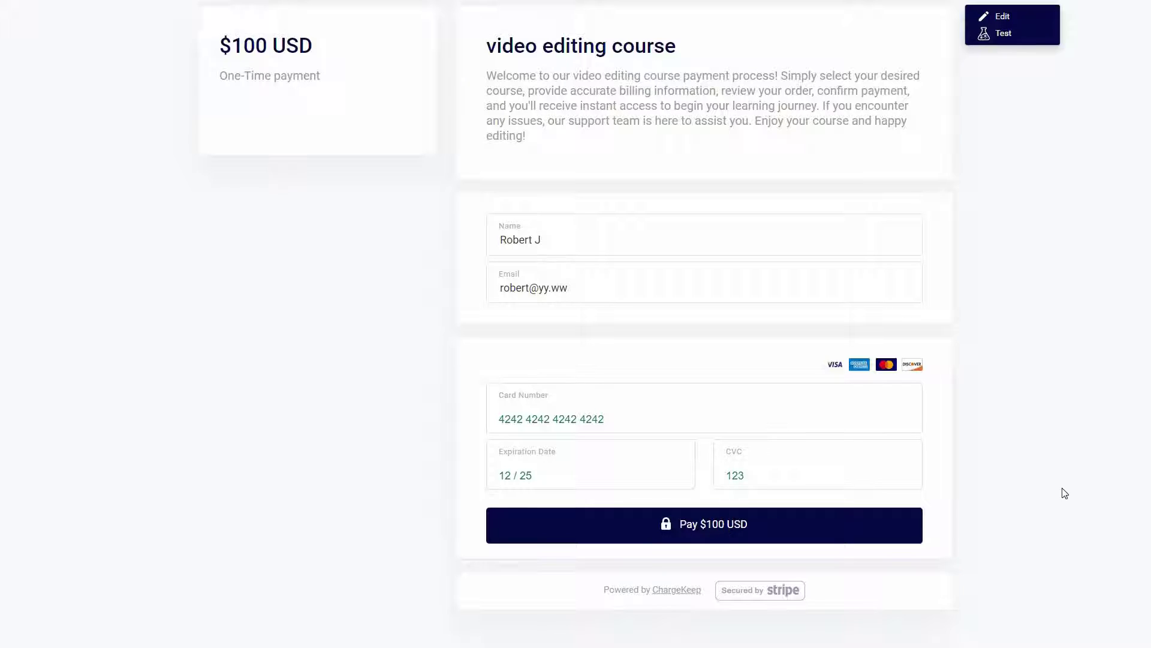
key(Return)
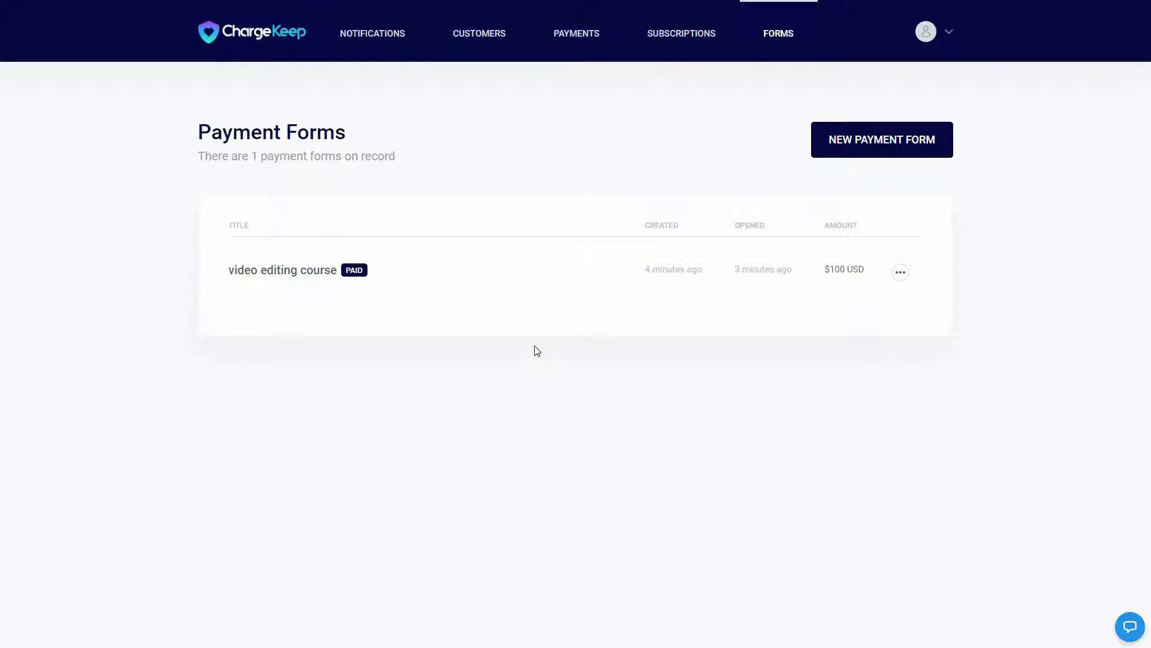
Go to Payments and show the one-time payments list.
click(901, 274)
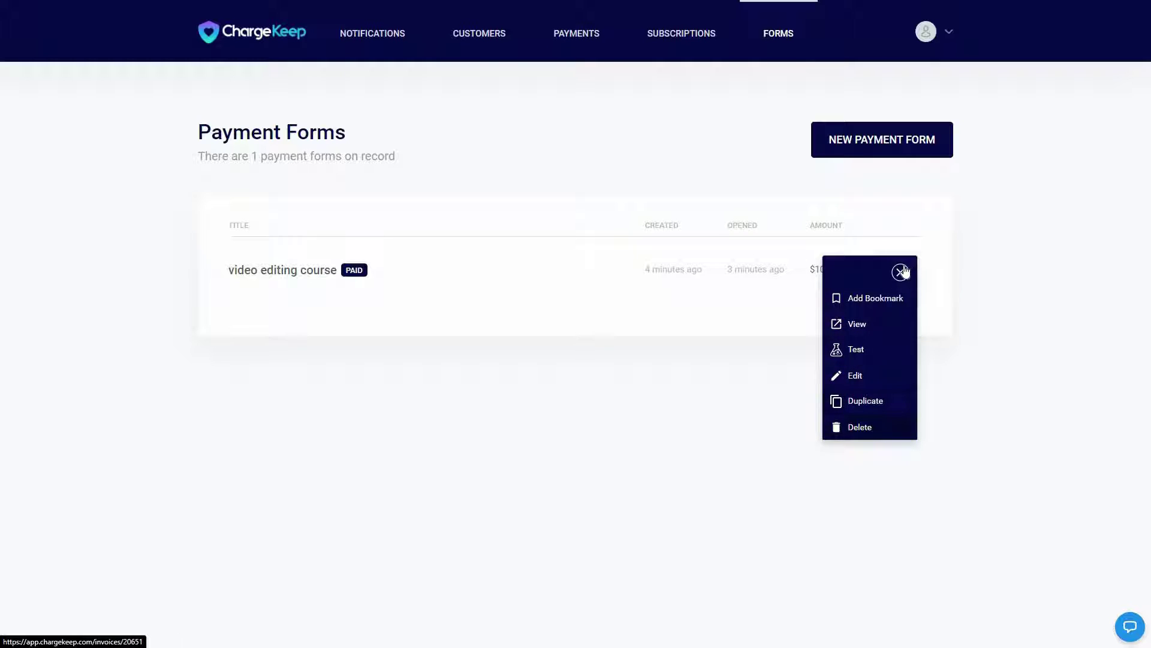
click(959, 293)
click(568, 38)
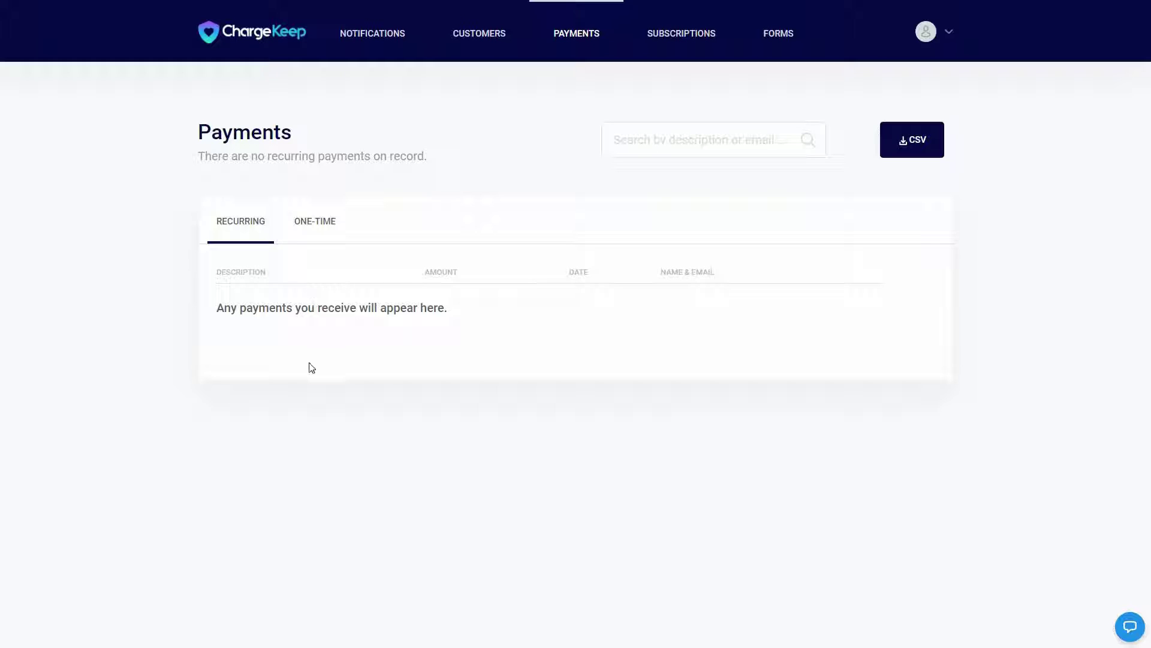
click(311, 227)
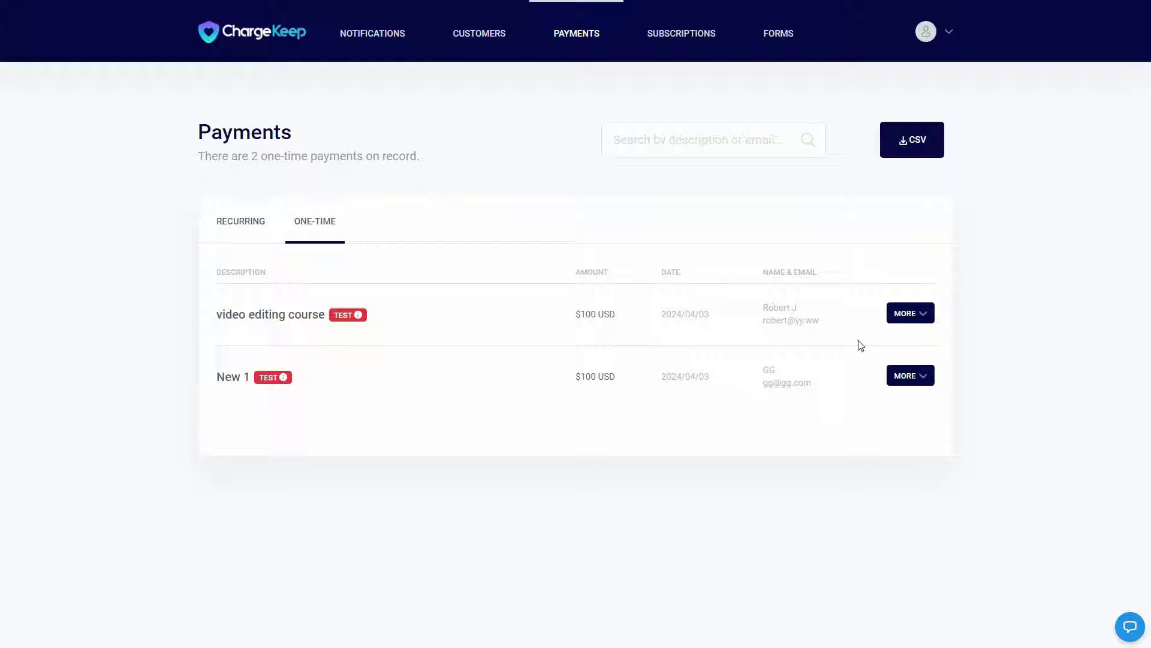
Open refund options for the $100 payment, cancel without refunding, and go to Customers.
click(909, 320)
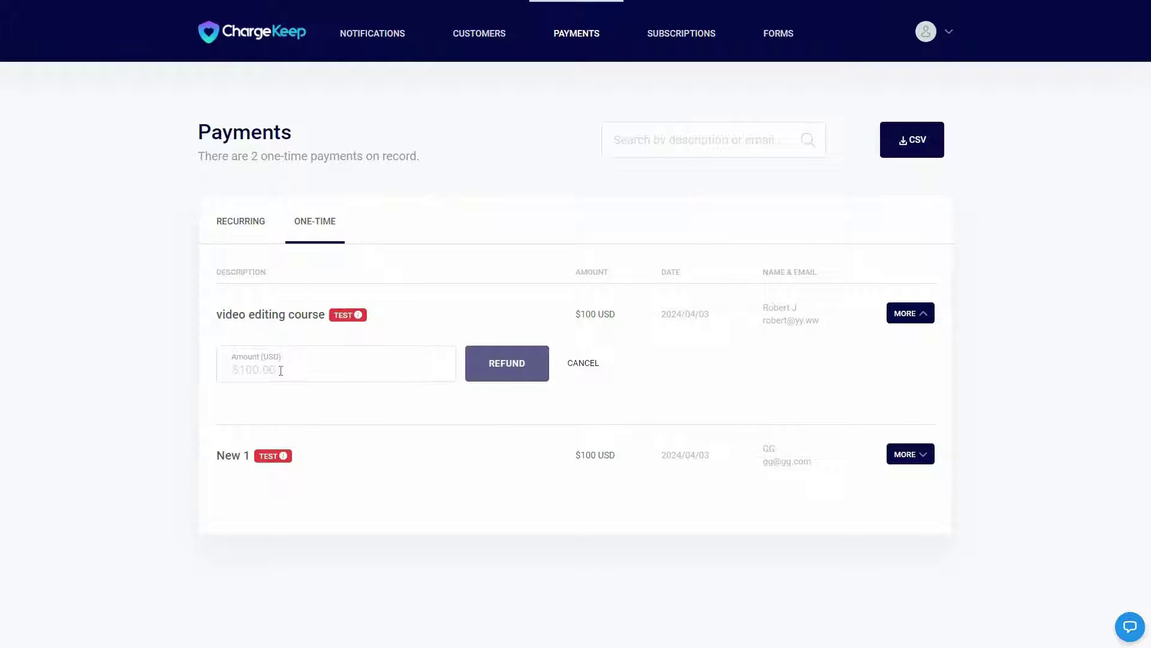
click(585, 363)
click(487, 42)
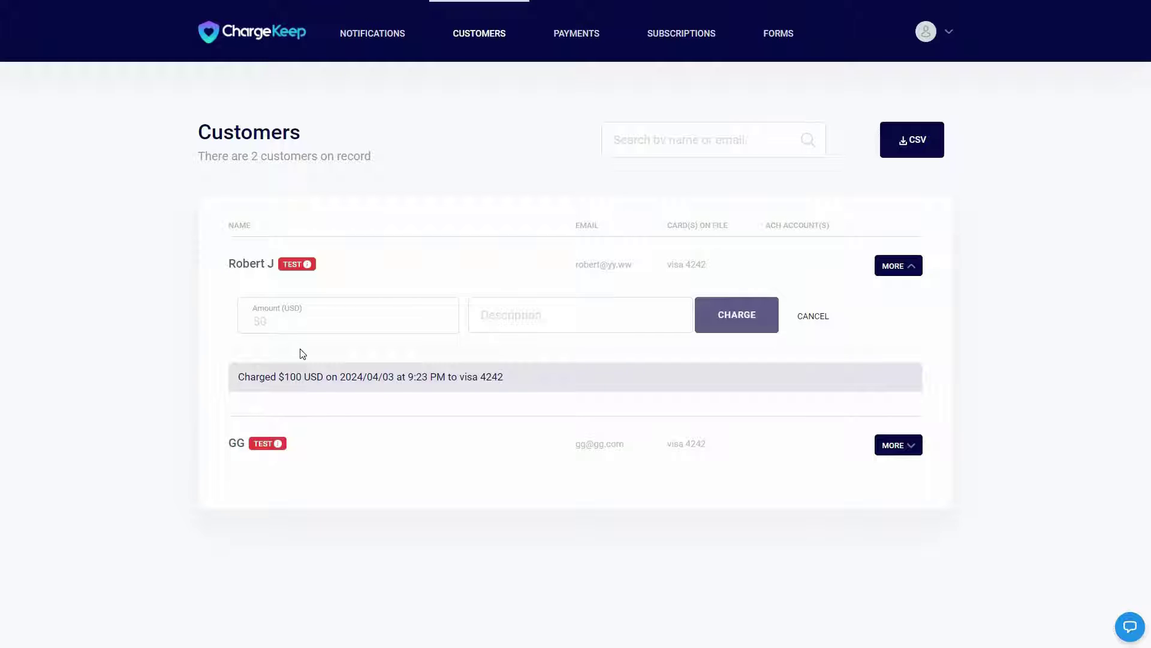
Start a new charge for the first customer using the suggested $50 amount.
click(276, 322)
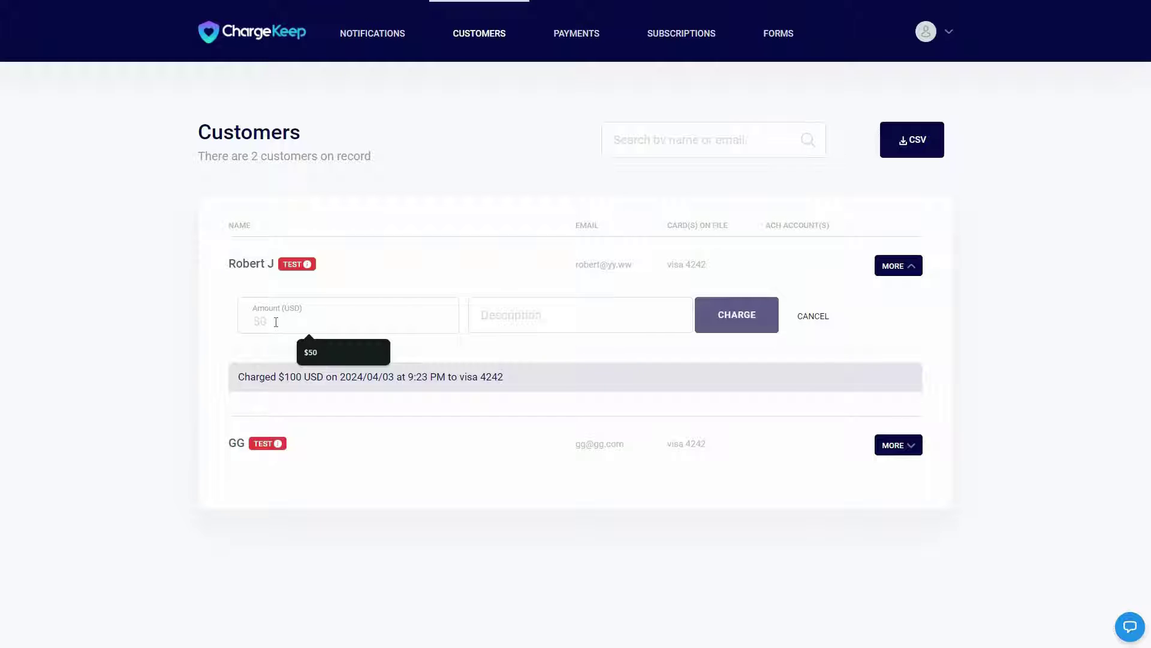
key(Down)
key(Return)
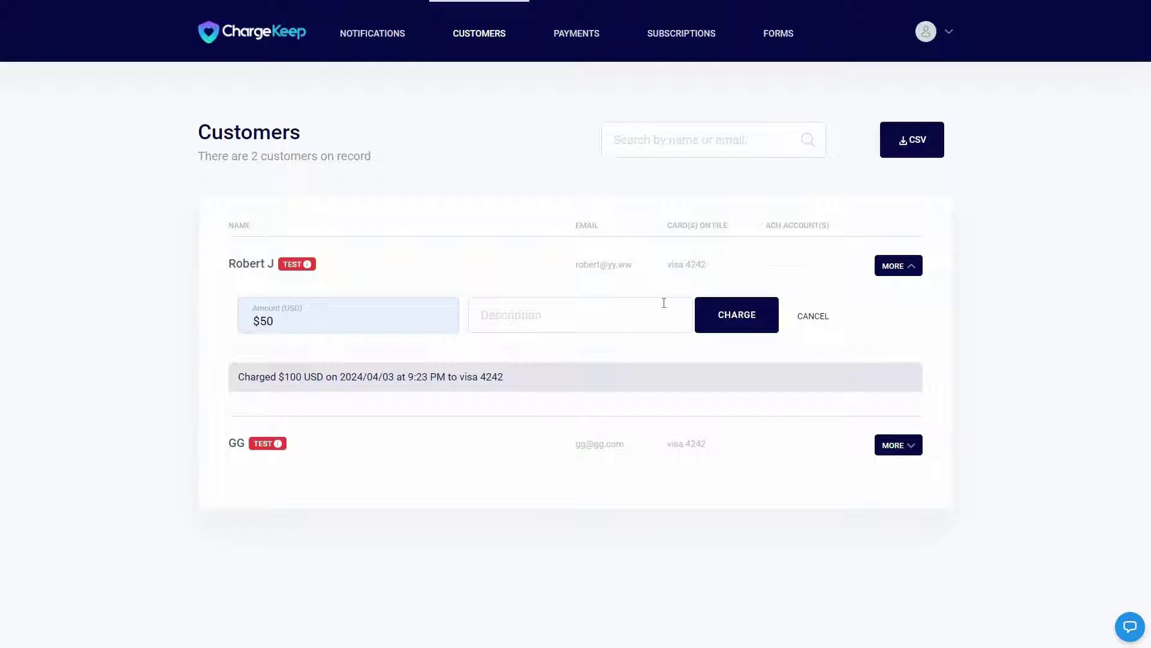
Collapse the charge panel and export the customer list as CSV, dismissing the confirmation.
click(820, 321)
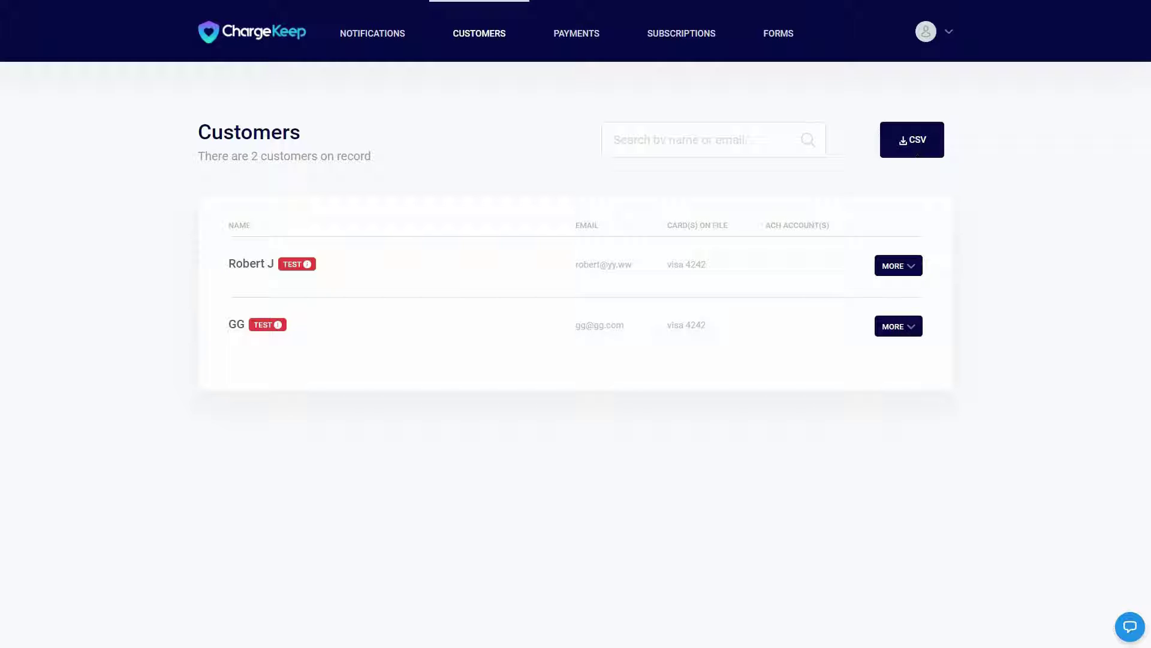
click(917, 144)
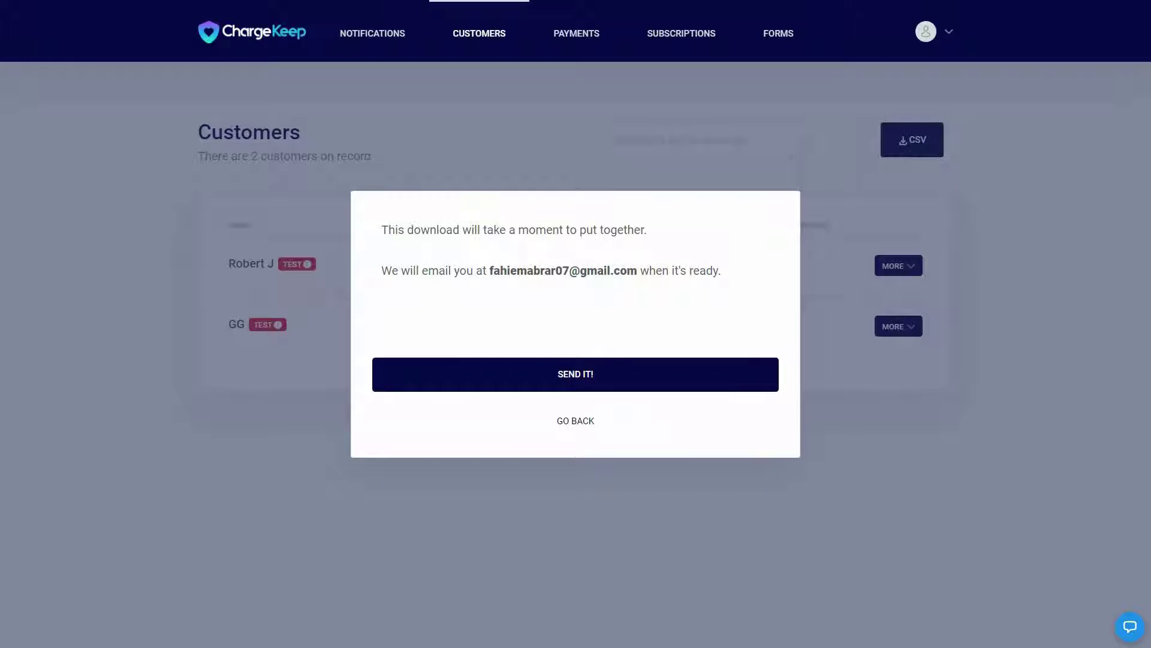
click(605, 381)
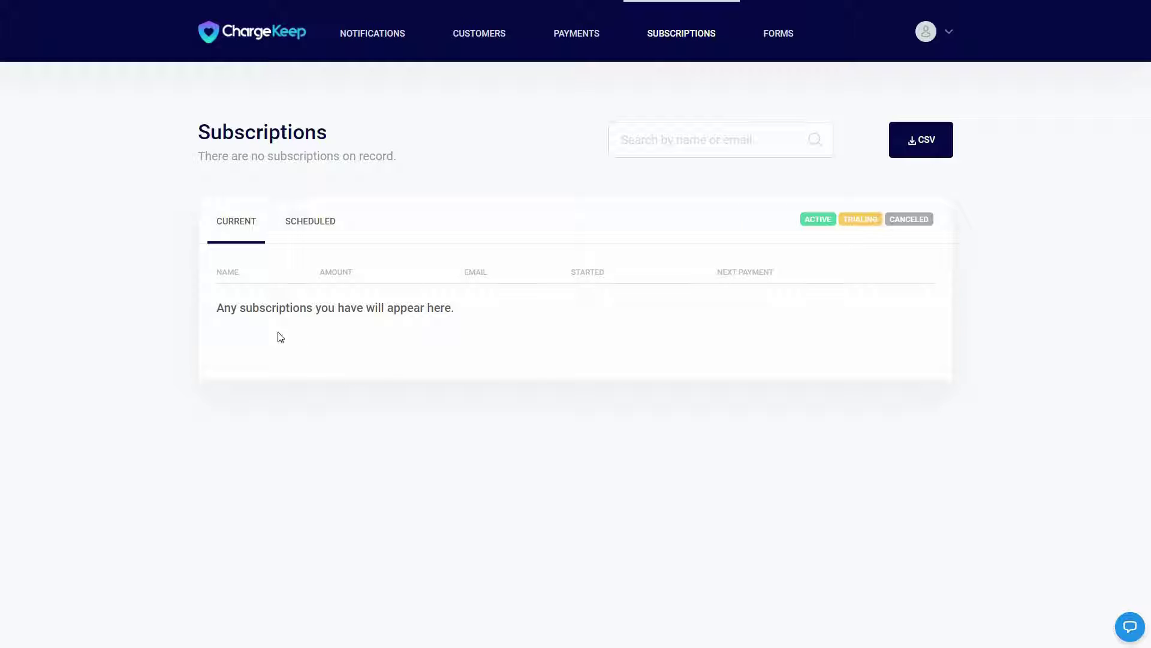
View the Scheduled and Current subscription tabs, then open the email Notifications settings.
click(317, 226)
click(238, 228)
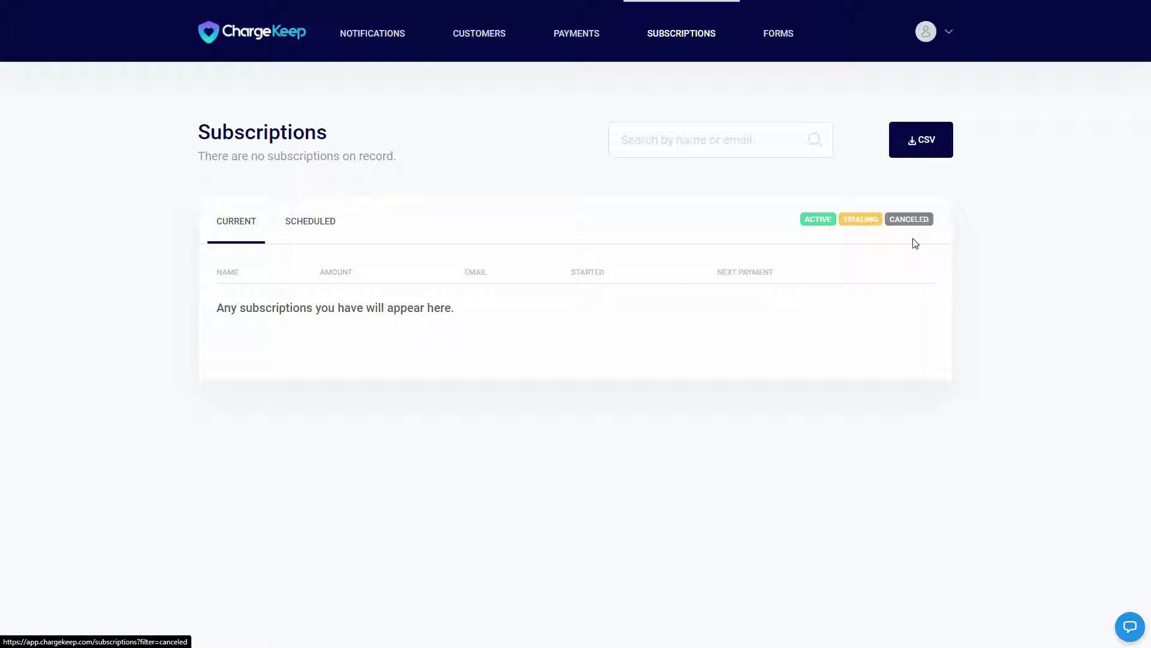
click(381, 45)
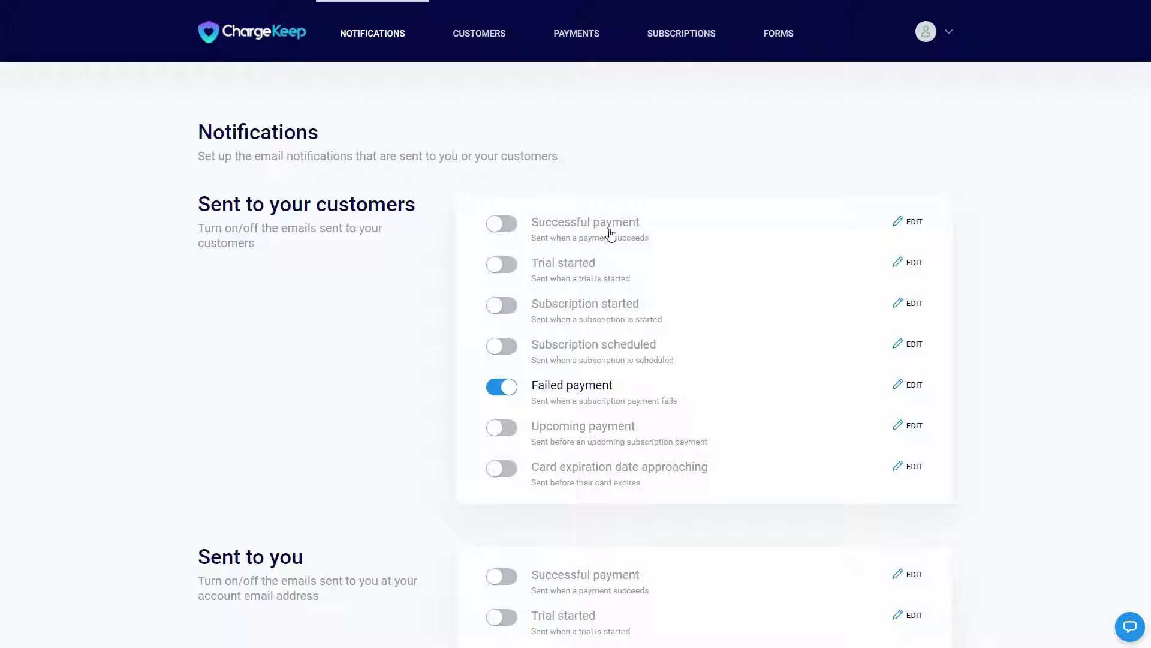
click(916, 223)
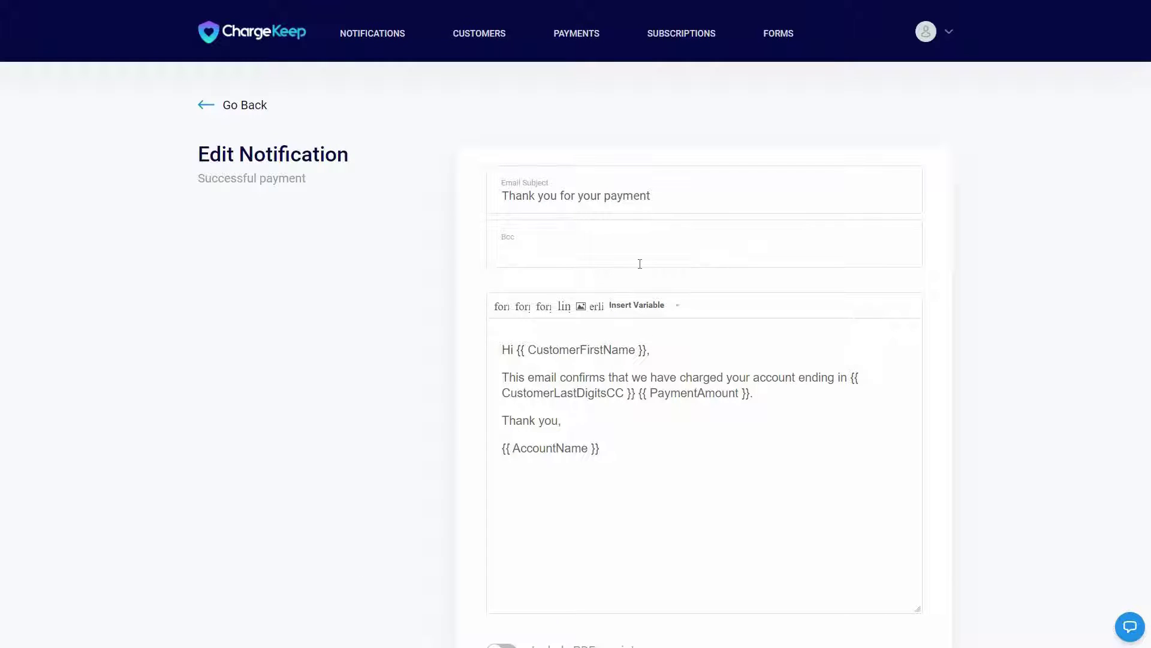
scroll(666, 414, down, 1)
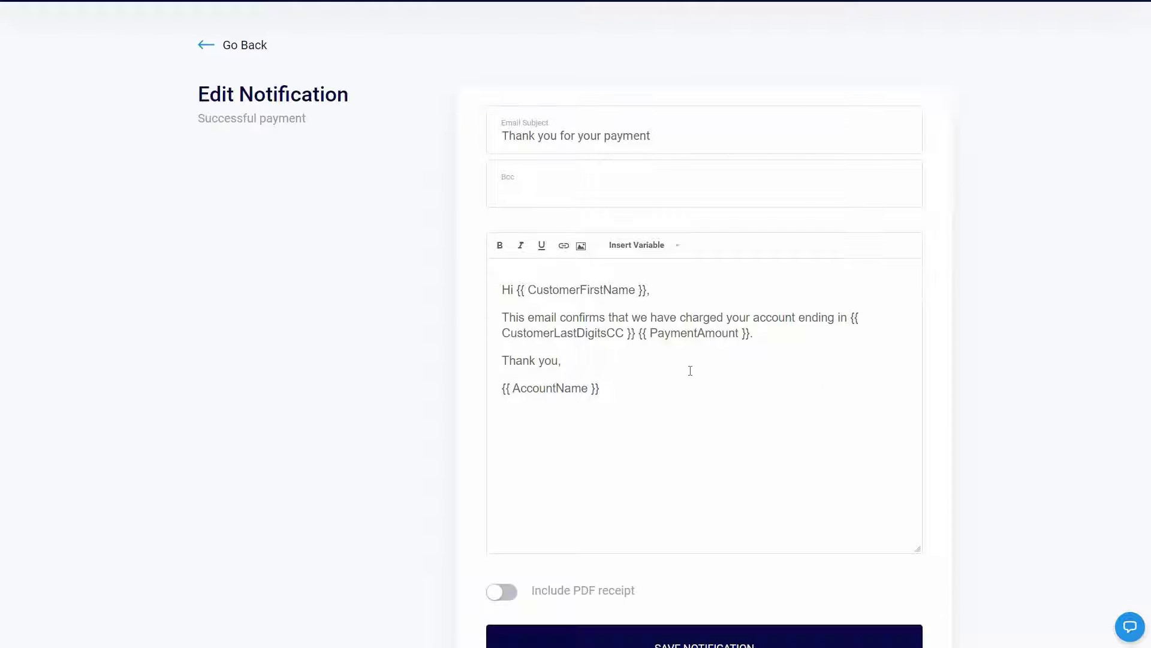
click(654, 261)
scroll(849, 446, down, 1)
click(704, 596)
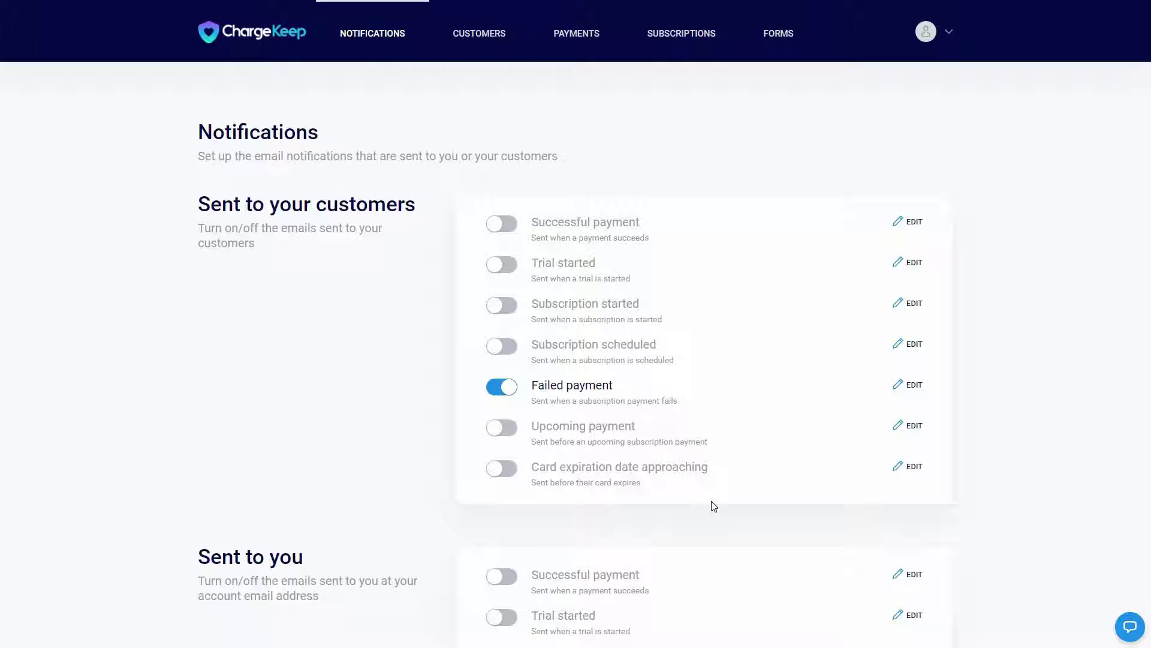
scroll(709, 513, down, 4)
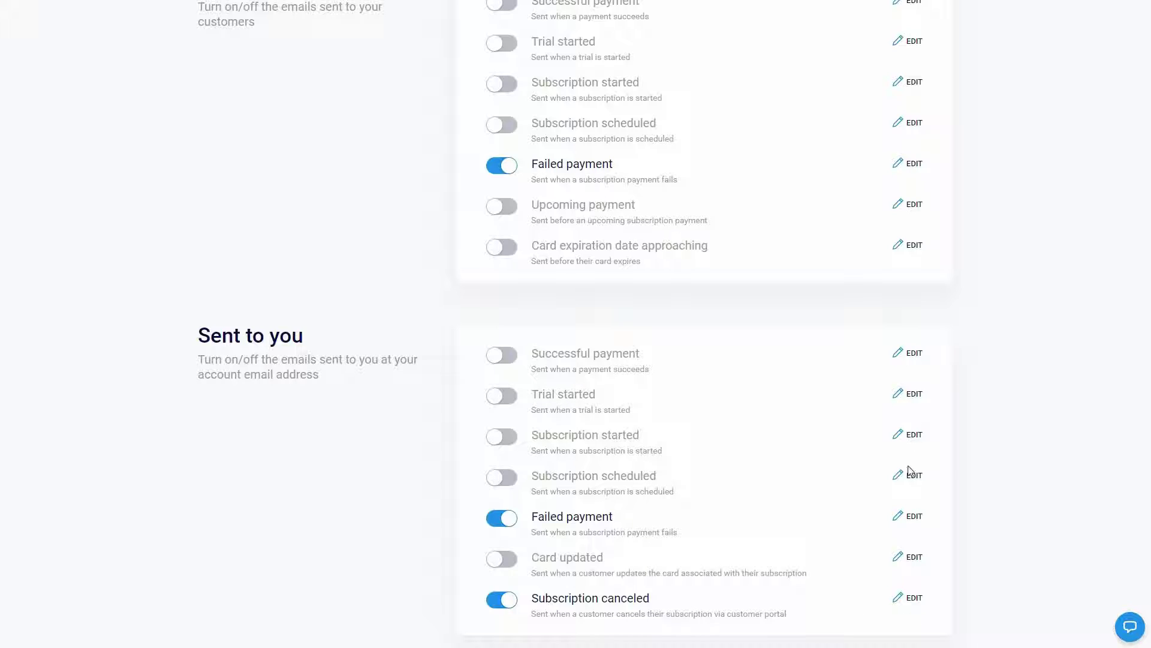
scroll(1012, 337, up, 4)
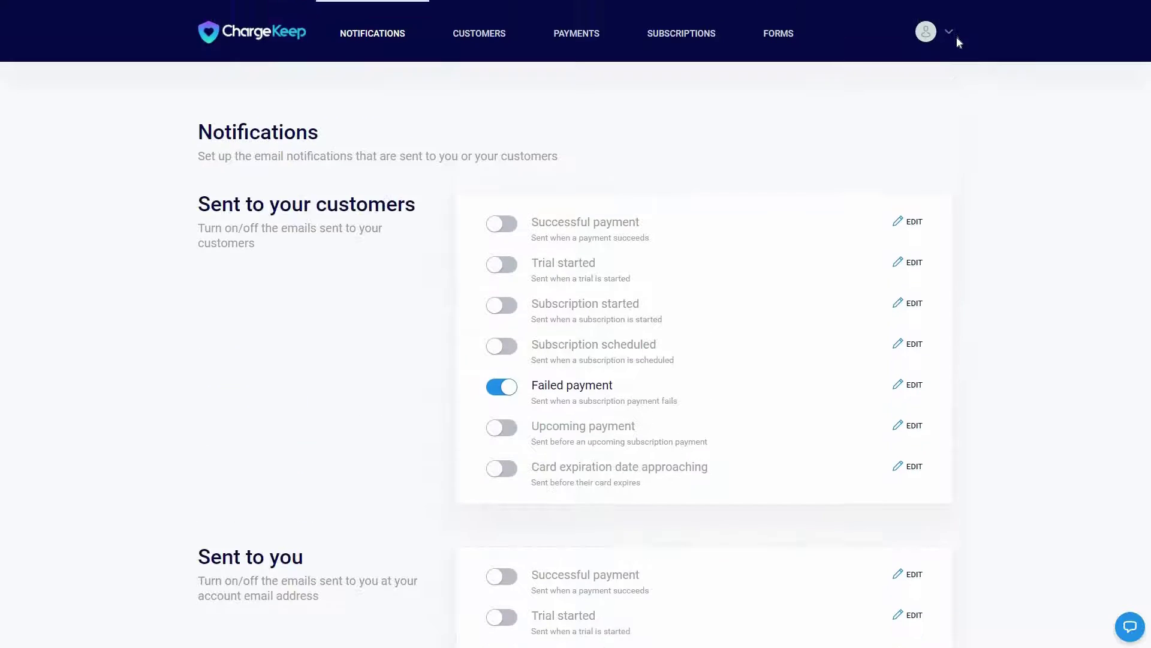
In Customer Portal settings, switch the Cancel plan option on and back off.
click(950, 34)
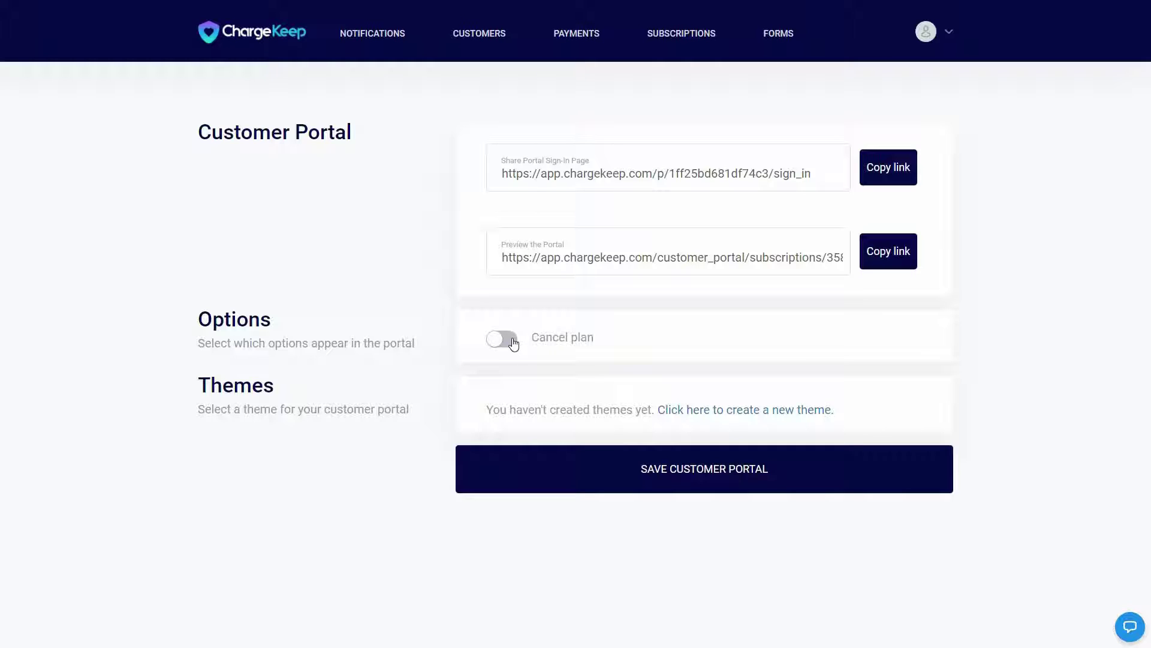
click(502, 345)
click(502, 345)
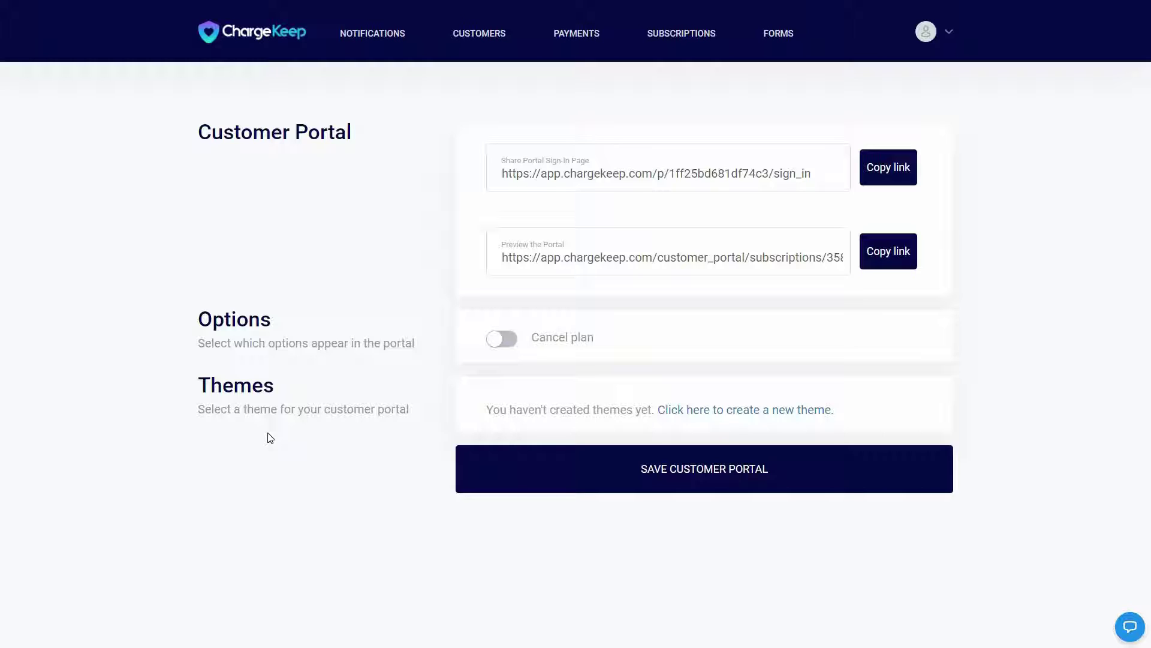
Start a new portal theme with Custom CSS enabled, then go to Coupons.
click(809, 413)
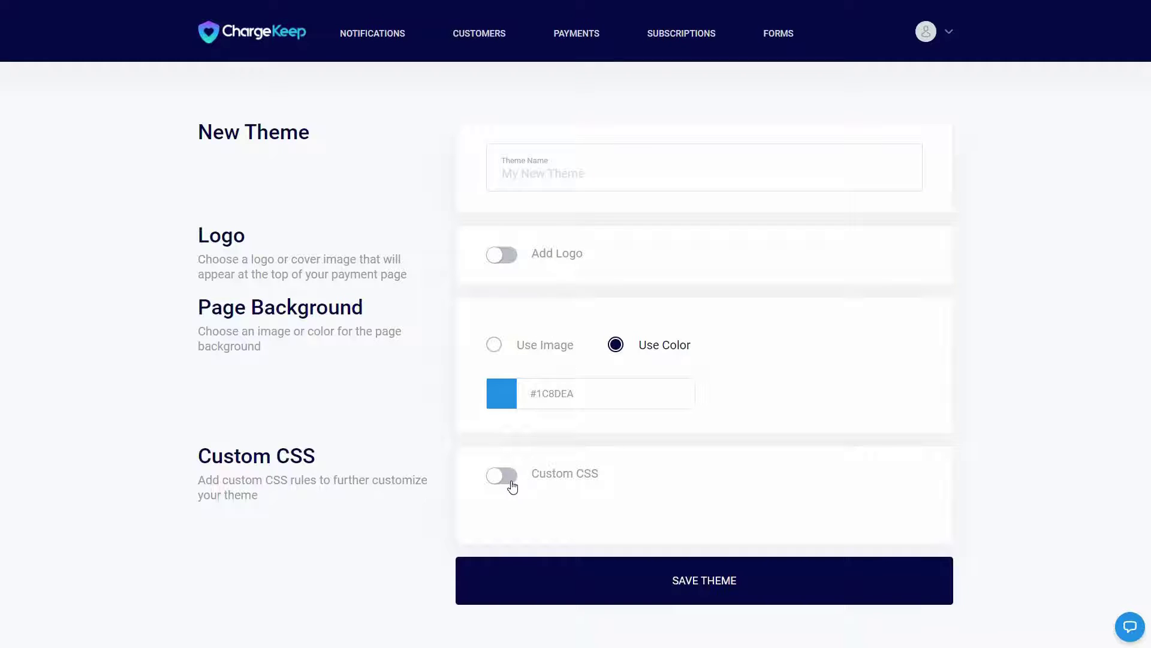
click(513, 486)
scroll(548, 442, down, 2)
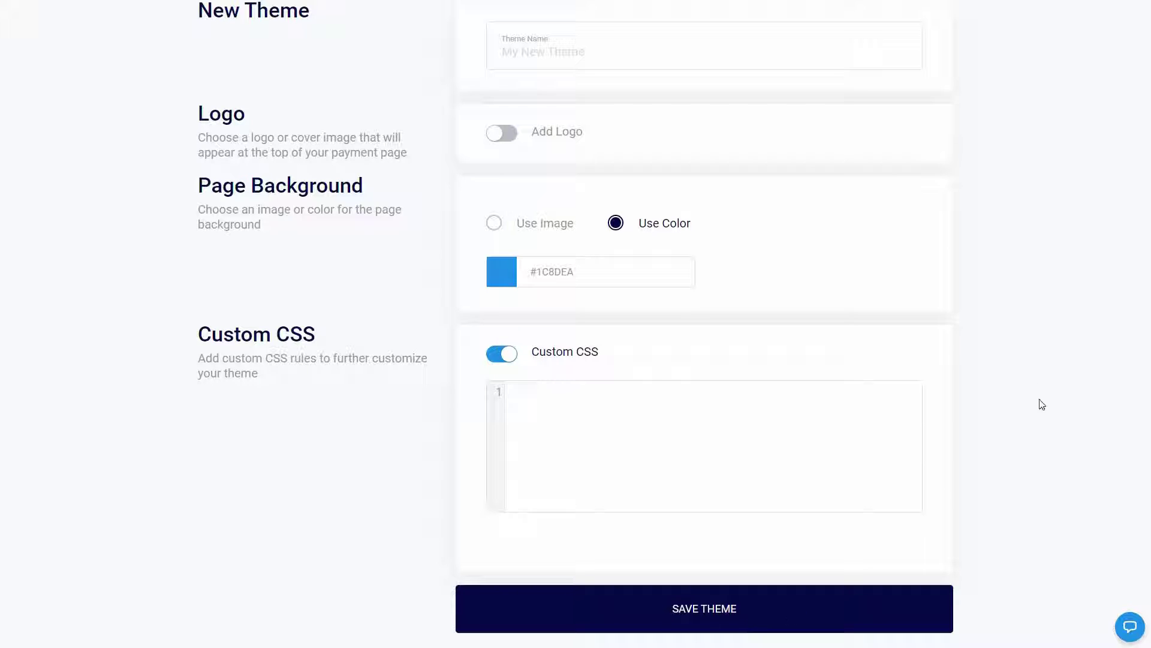
scroll(826, 50, up, 2)
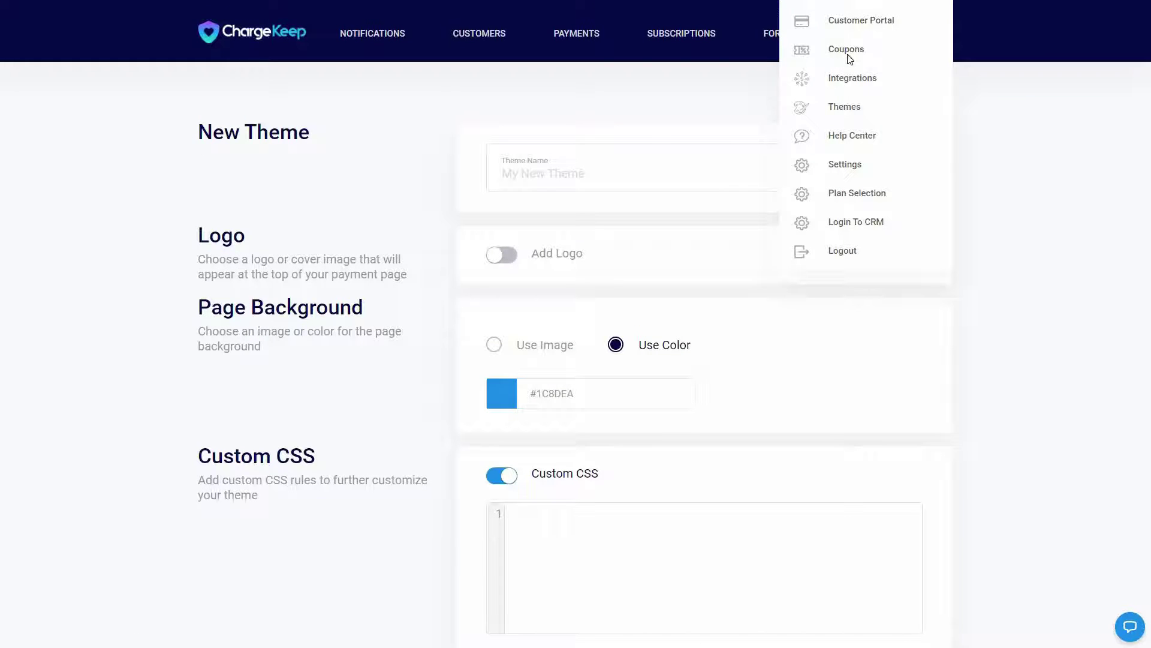
click(847, 53)
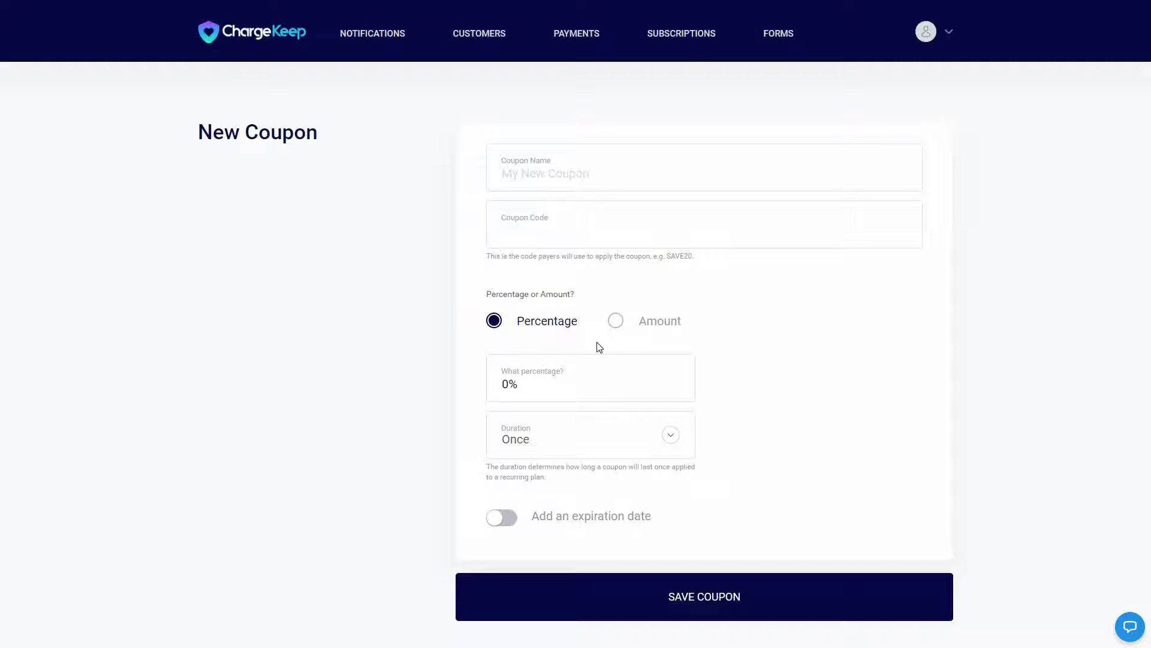
Try amount and percentage coupon discounts, keep duration Once, and add an expiration date.
click(618, 324)
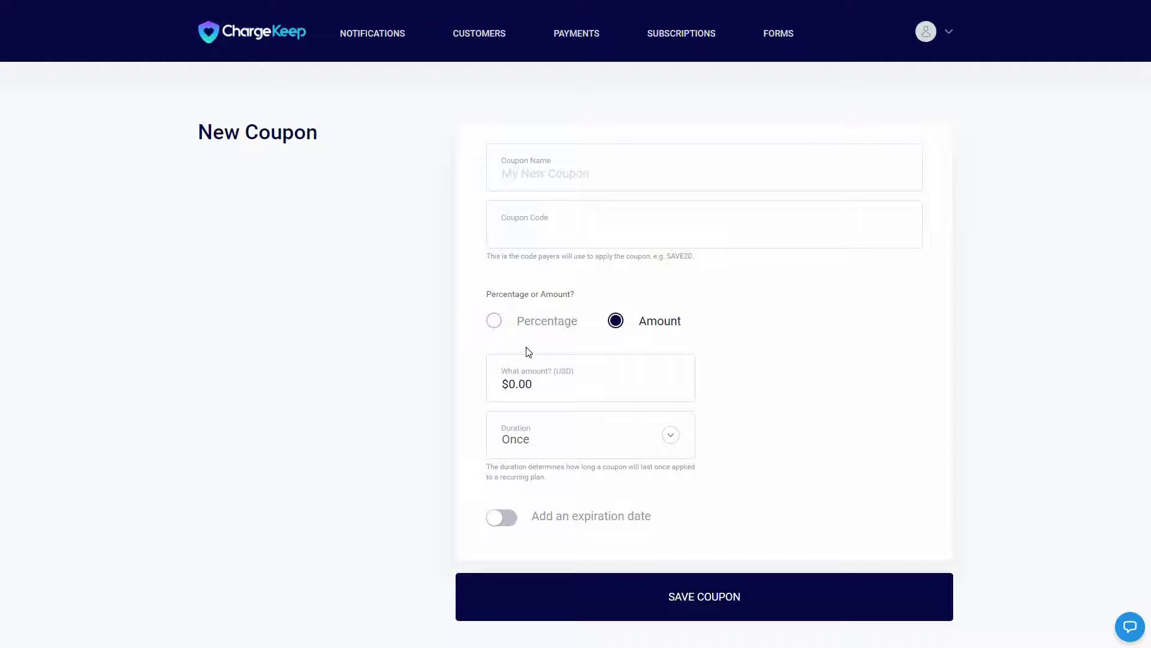
click(672, 438)
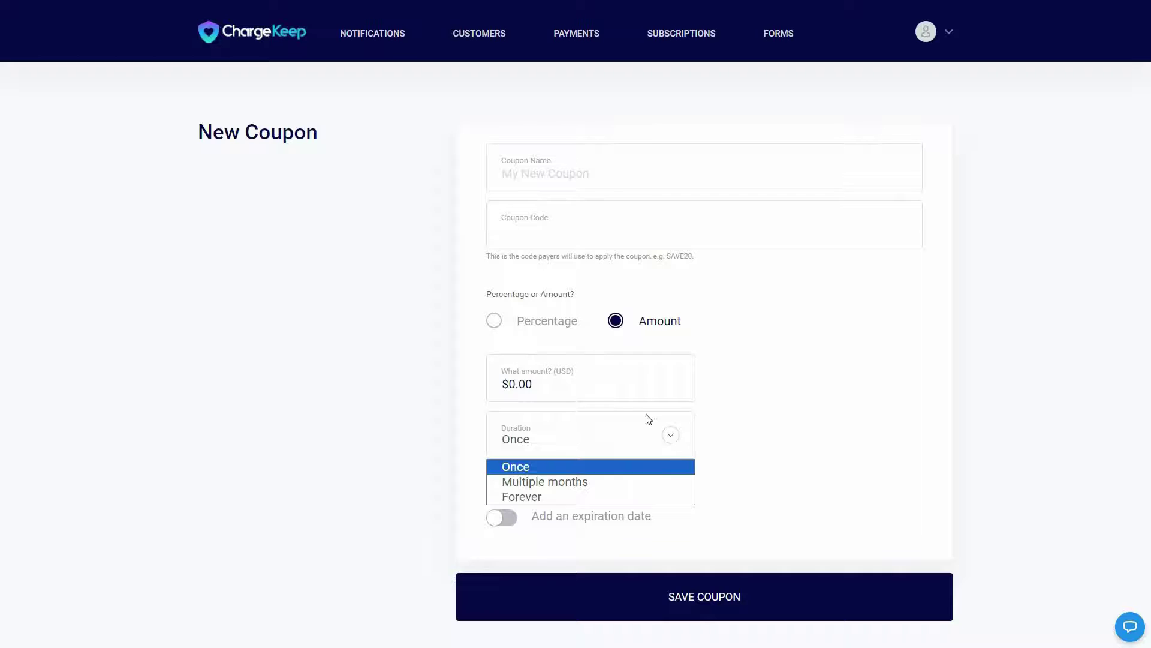
click(491, 323)
click(543, 324)
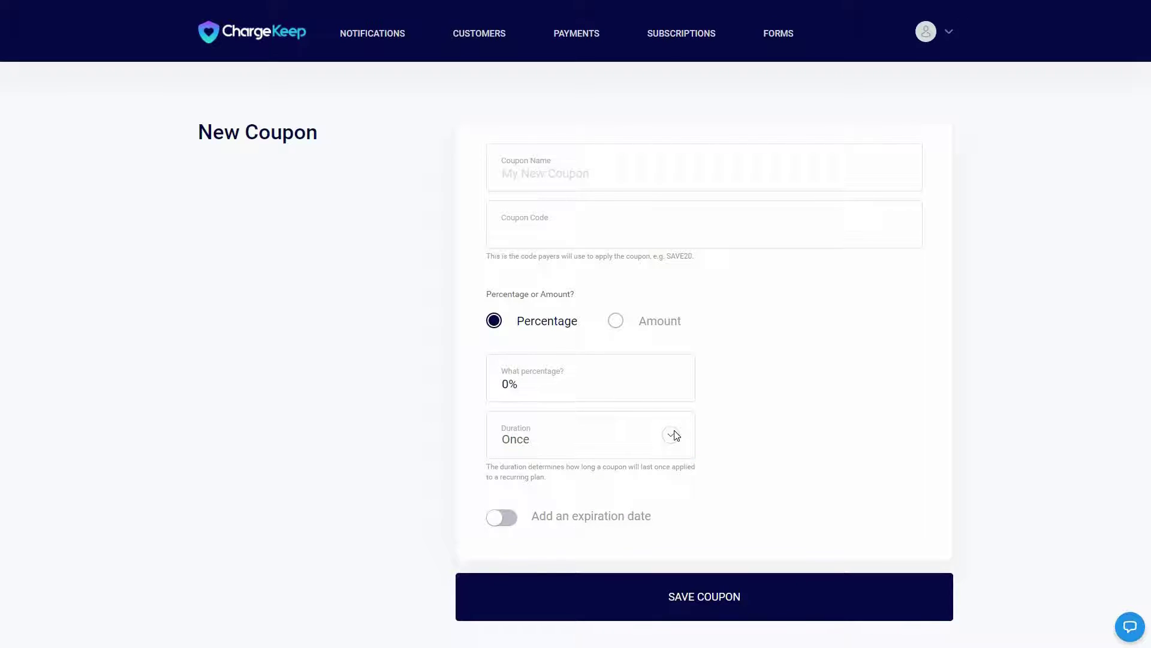
click(514, 528)
click(926, 31)
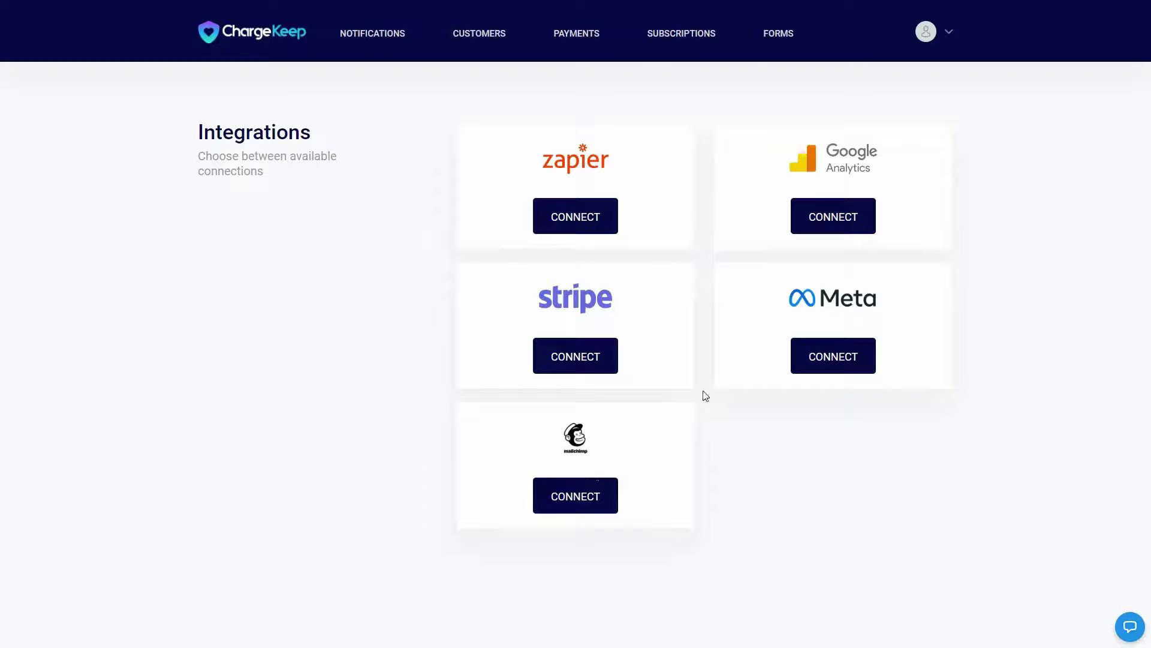
click(944, 32)
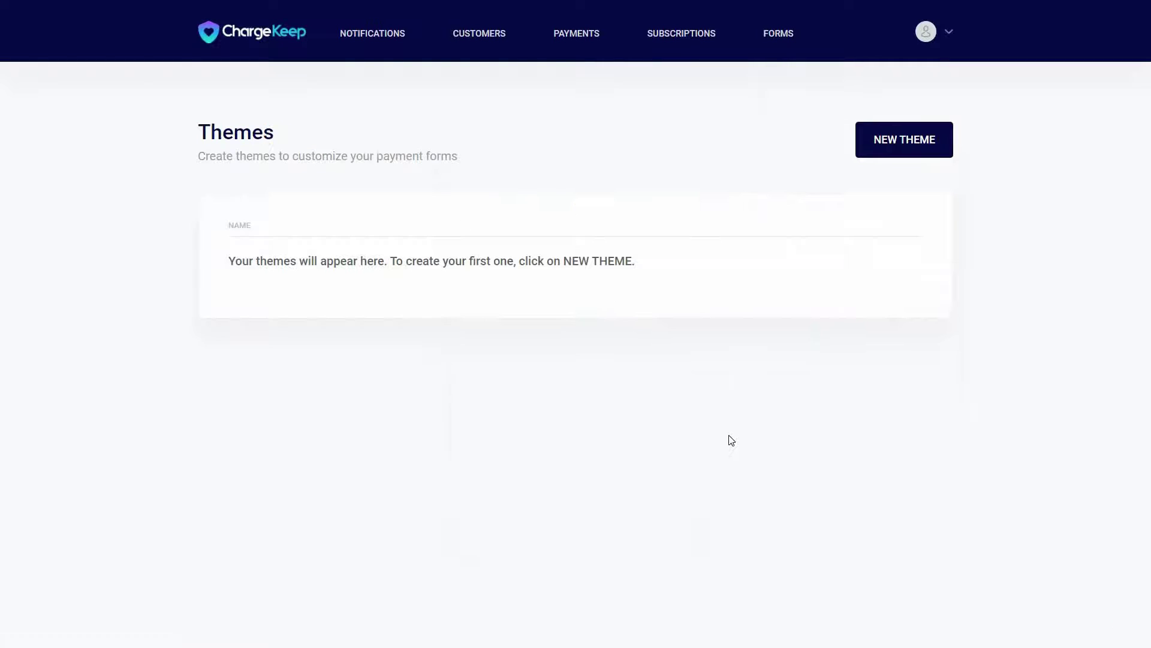
Start a new theme with NEW THEME on the empty Themes list.
click(897, 144)
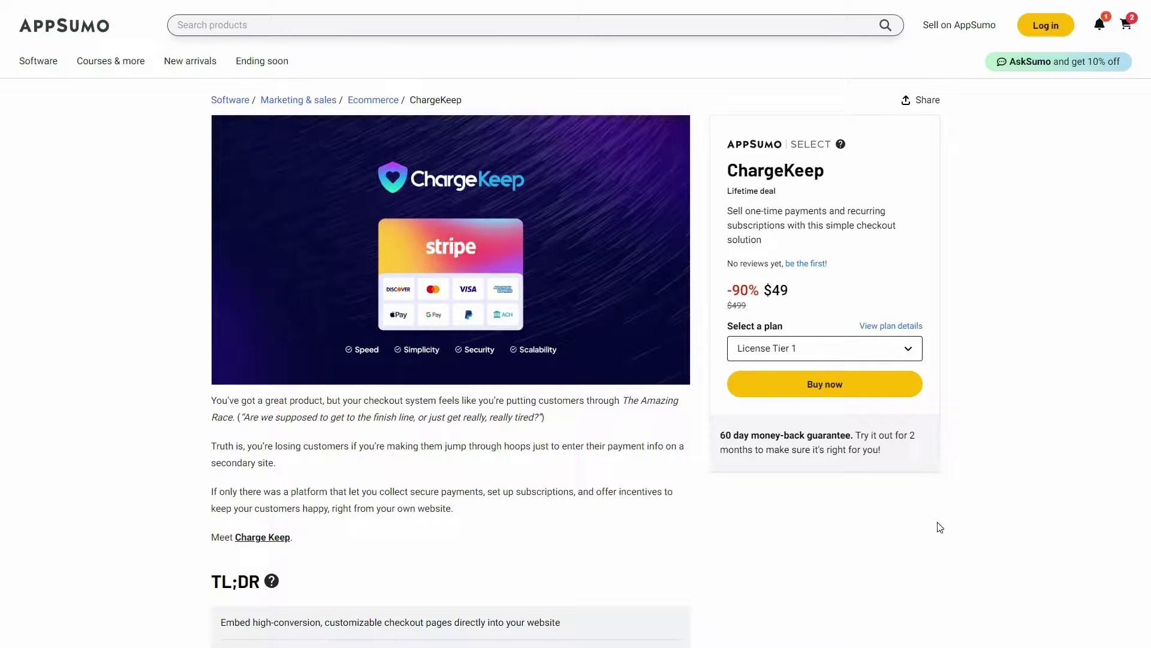
Show the deal's Plans & features and scroll to License Tiers 1–3 ($49, $139, $399).
scroll(980, 429, down, 3)
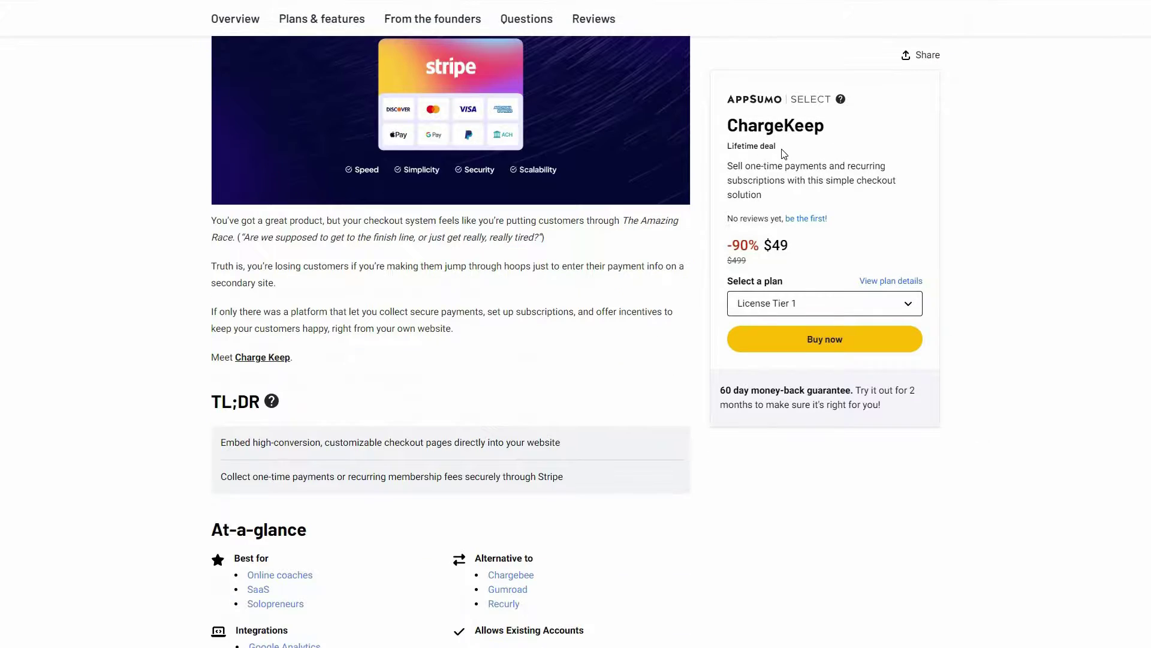
click(303, 21)
scroll(315, 267, down, 1)
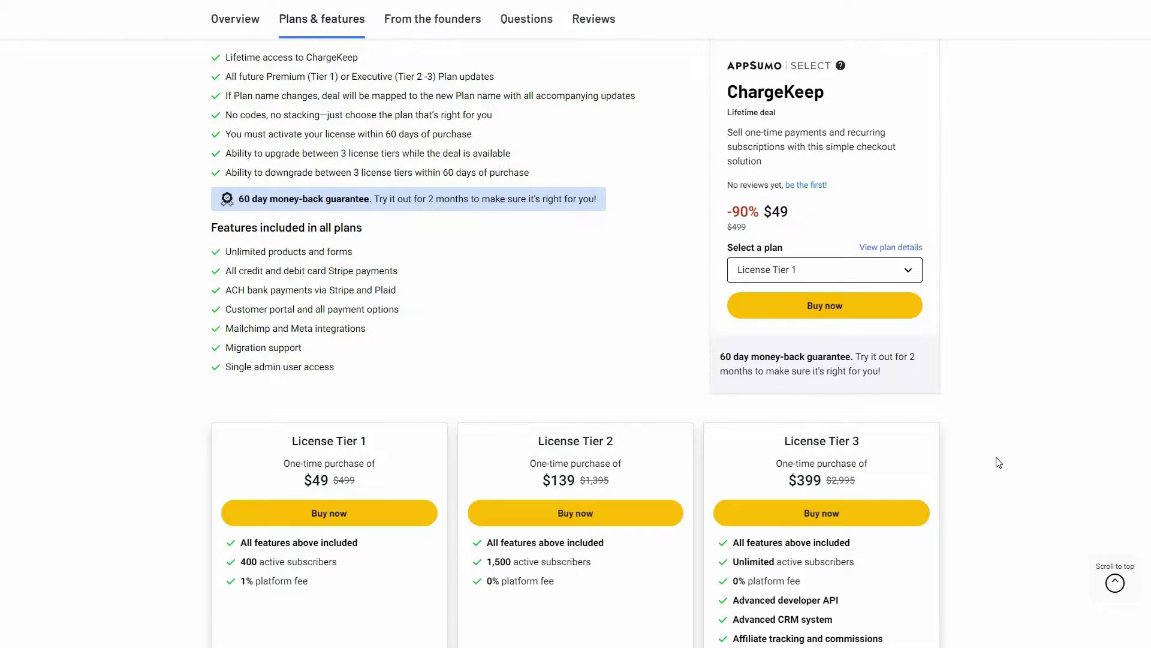
scroll(999, 463, down, 2)
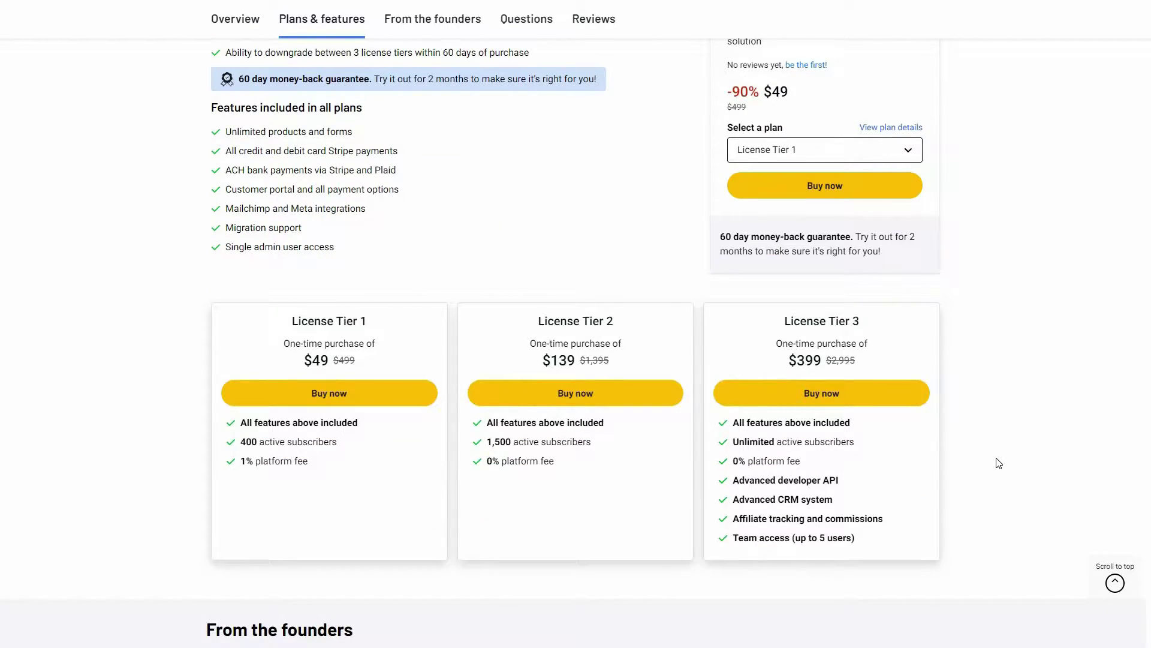